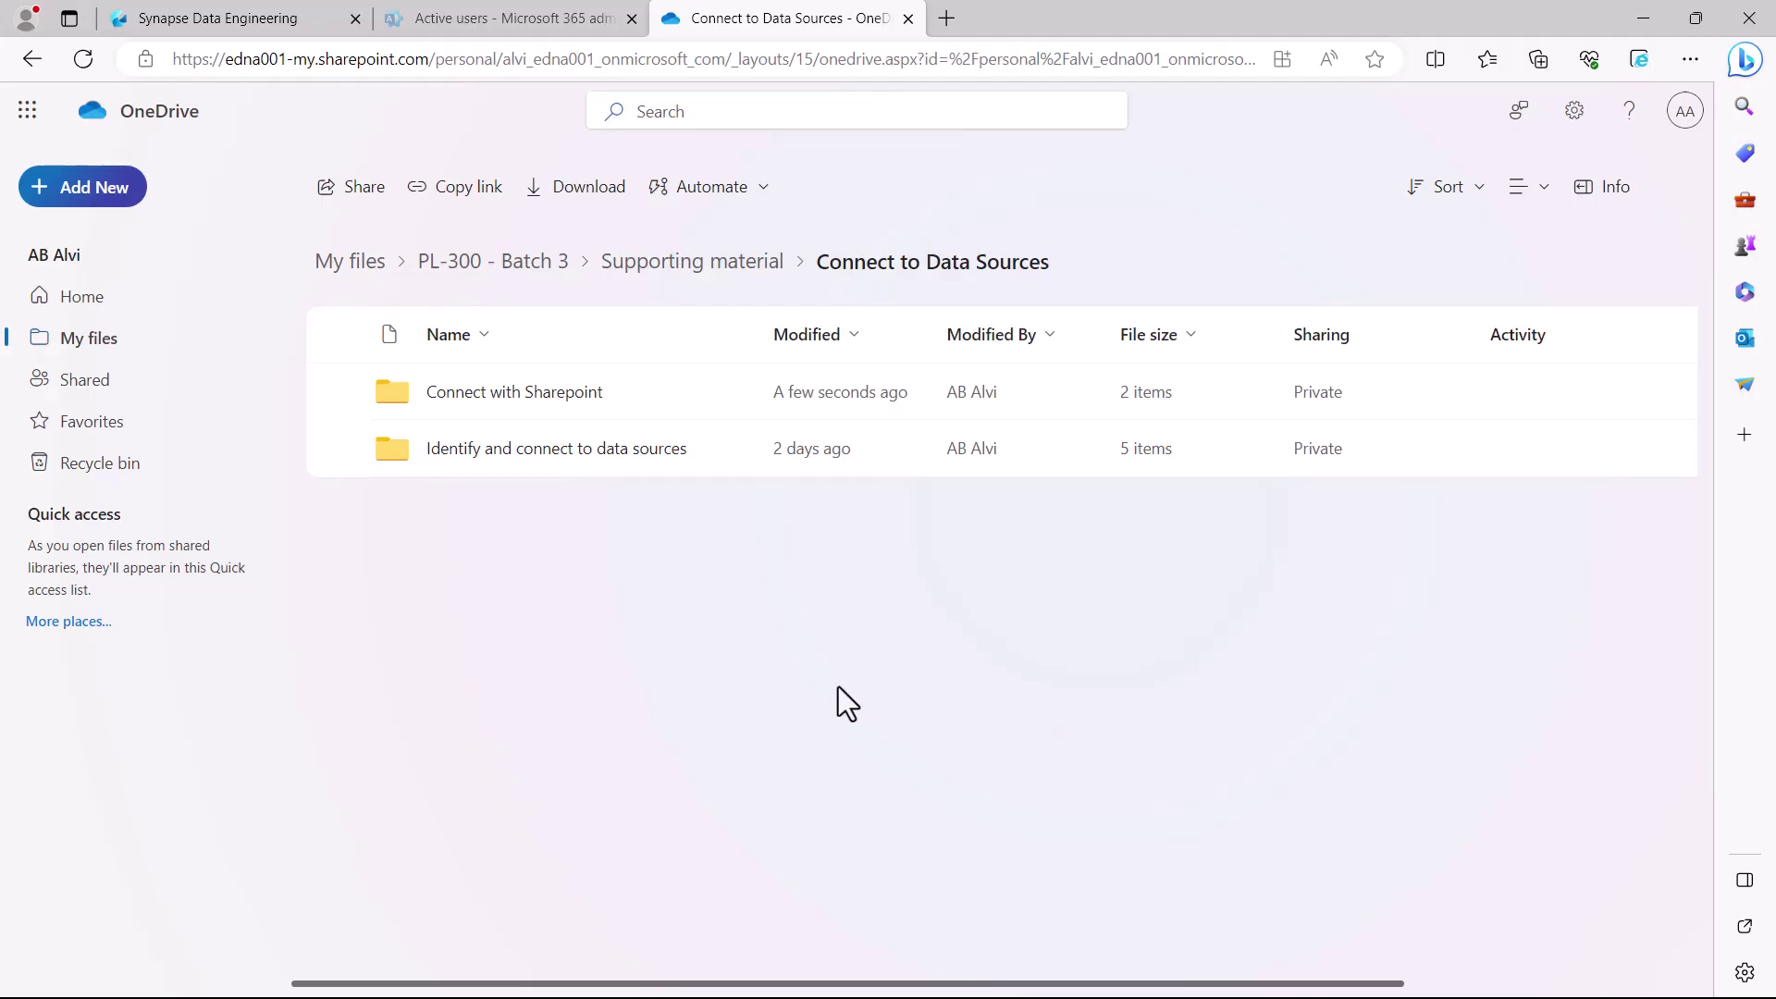
# Step: Open the Connect with Sharepoint folder in OneDrive to show Transactions and MavenMarket_Products.csv
pyautogui.click(500, 395)
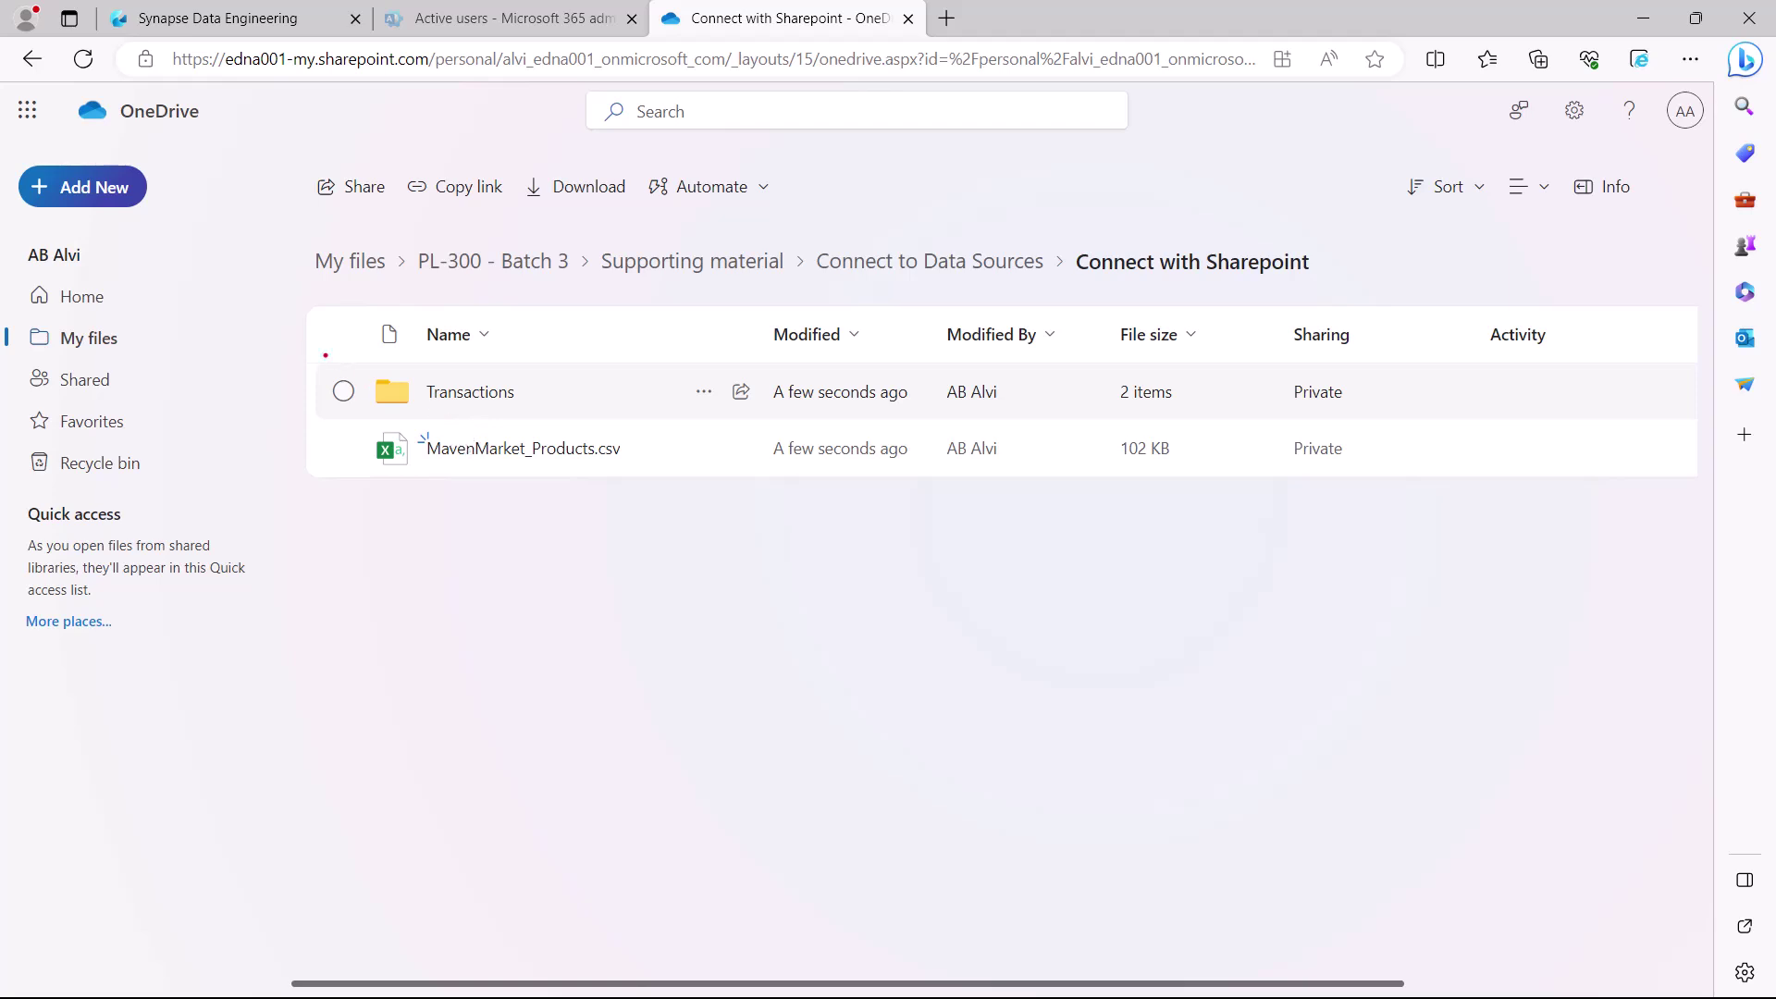
pyautogui.moveTo(302, 342); pyautogui.dragTo(636, 421)
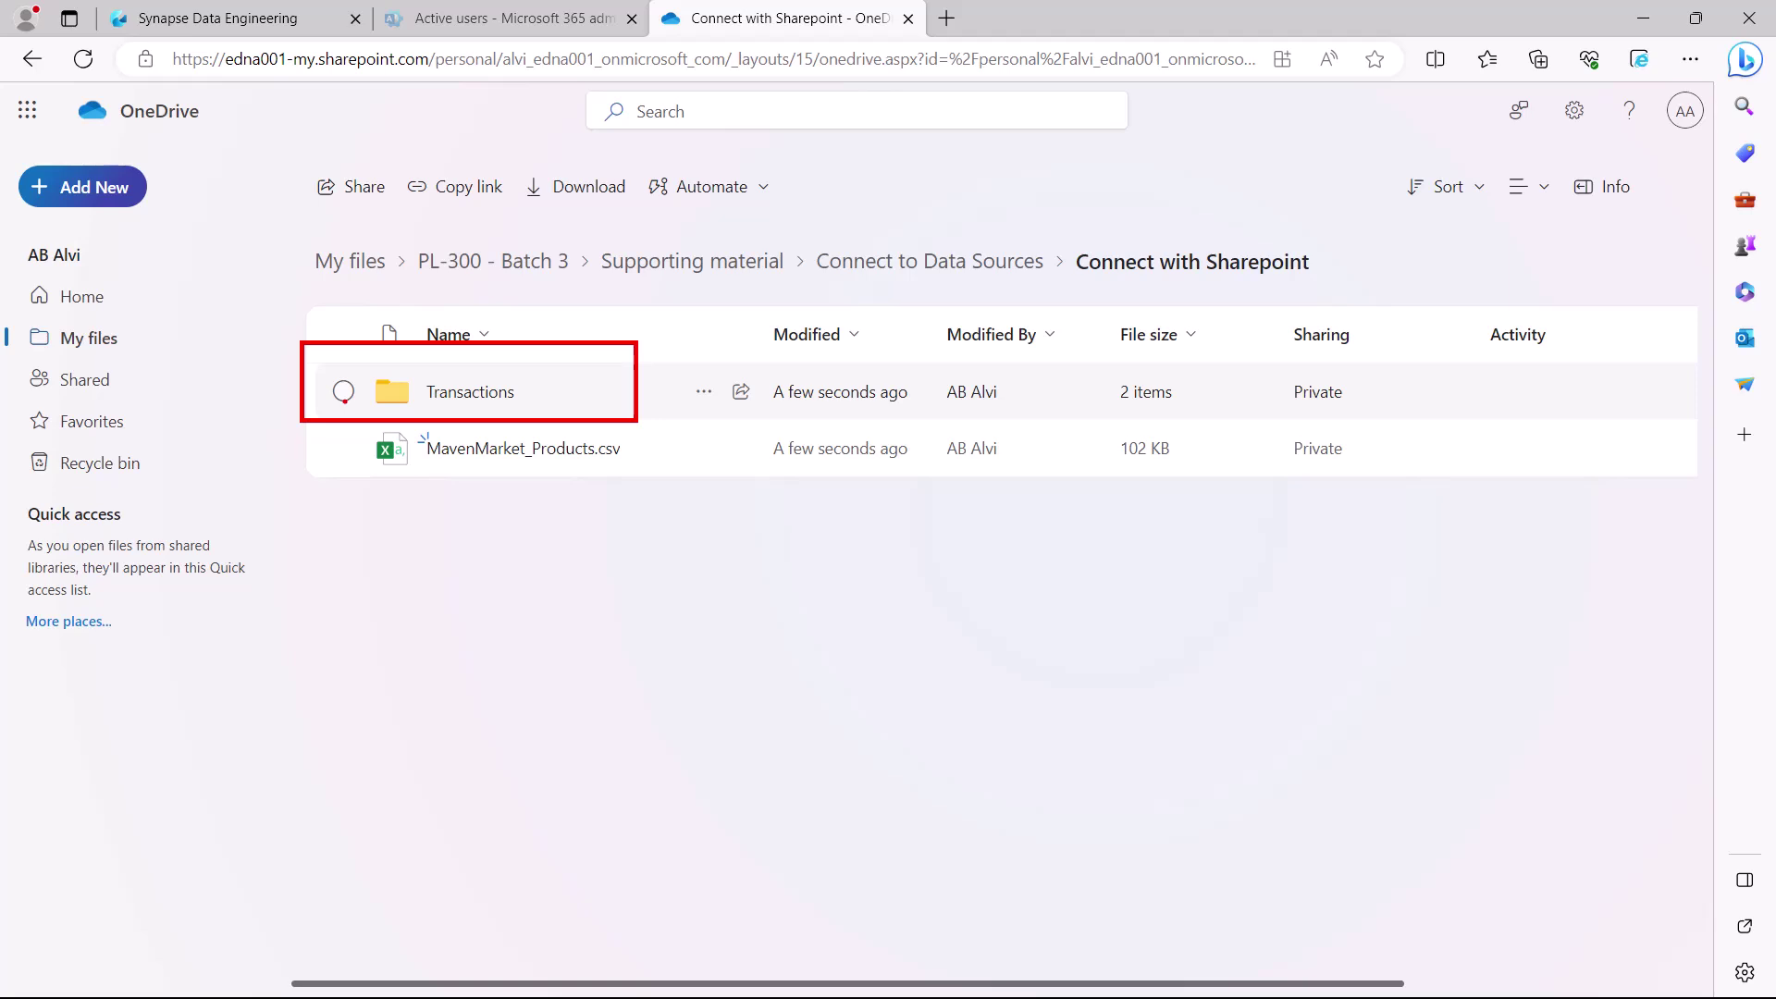
pyautogui.press('Escape')
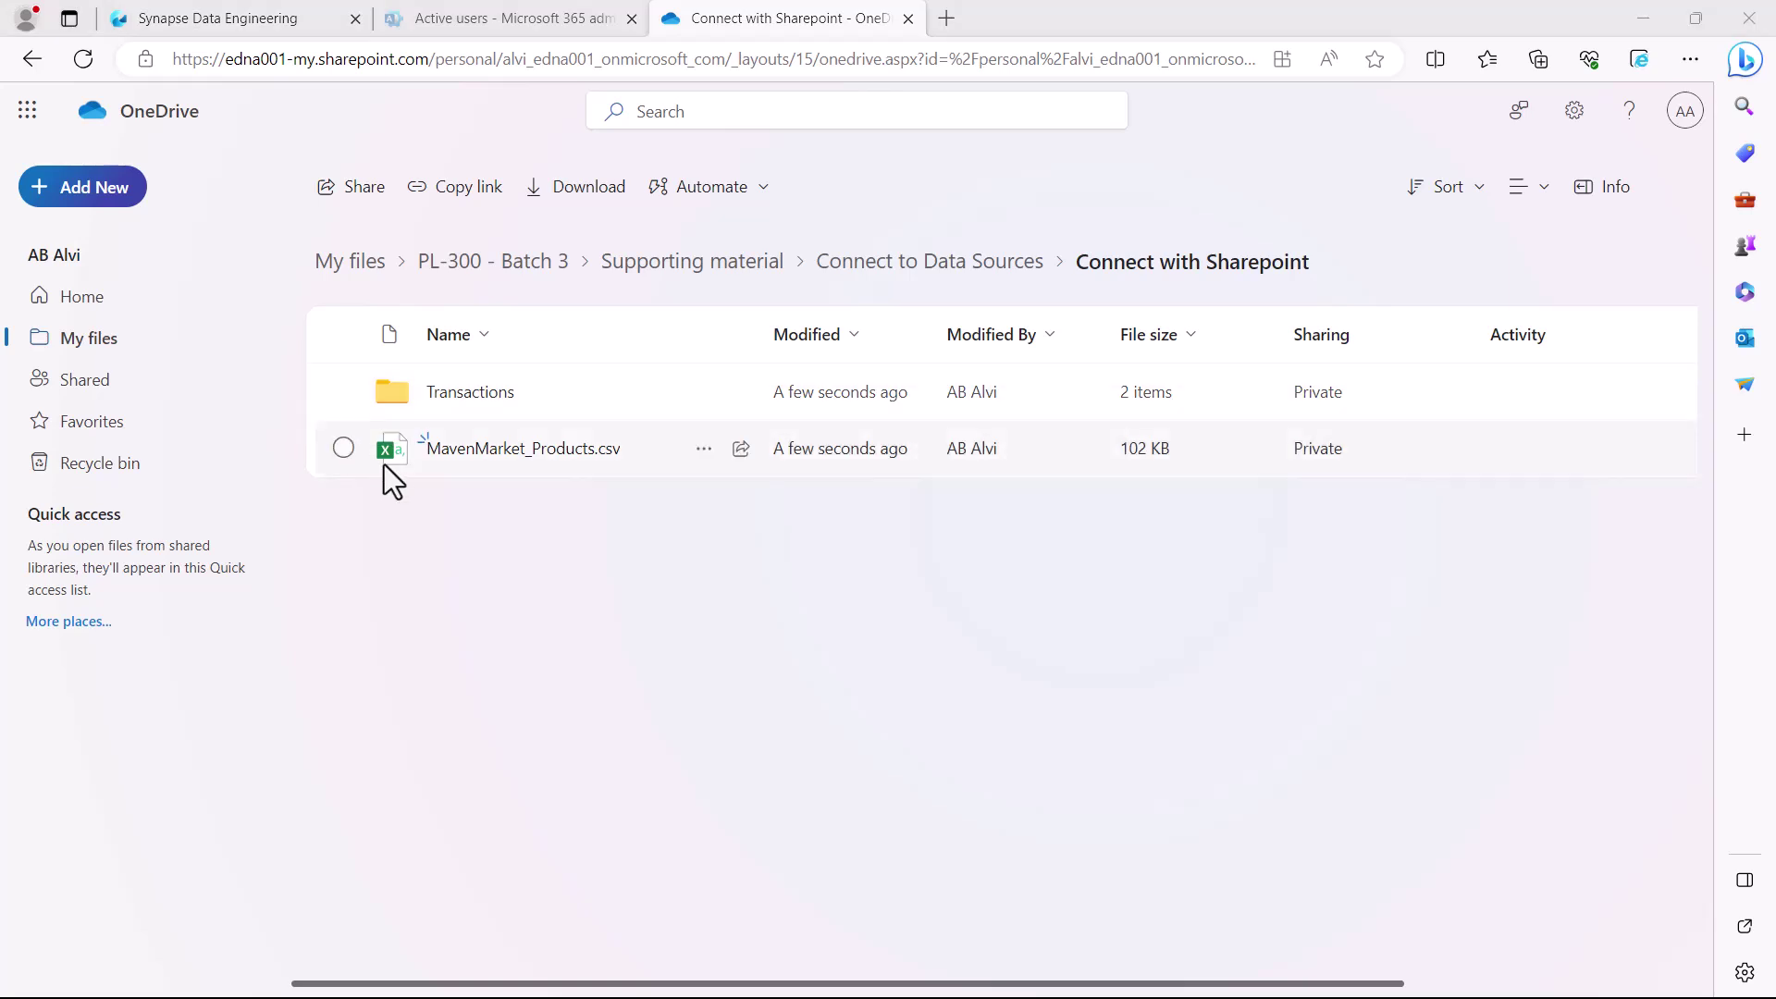
pyautogui.click(462, 396)
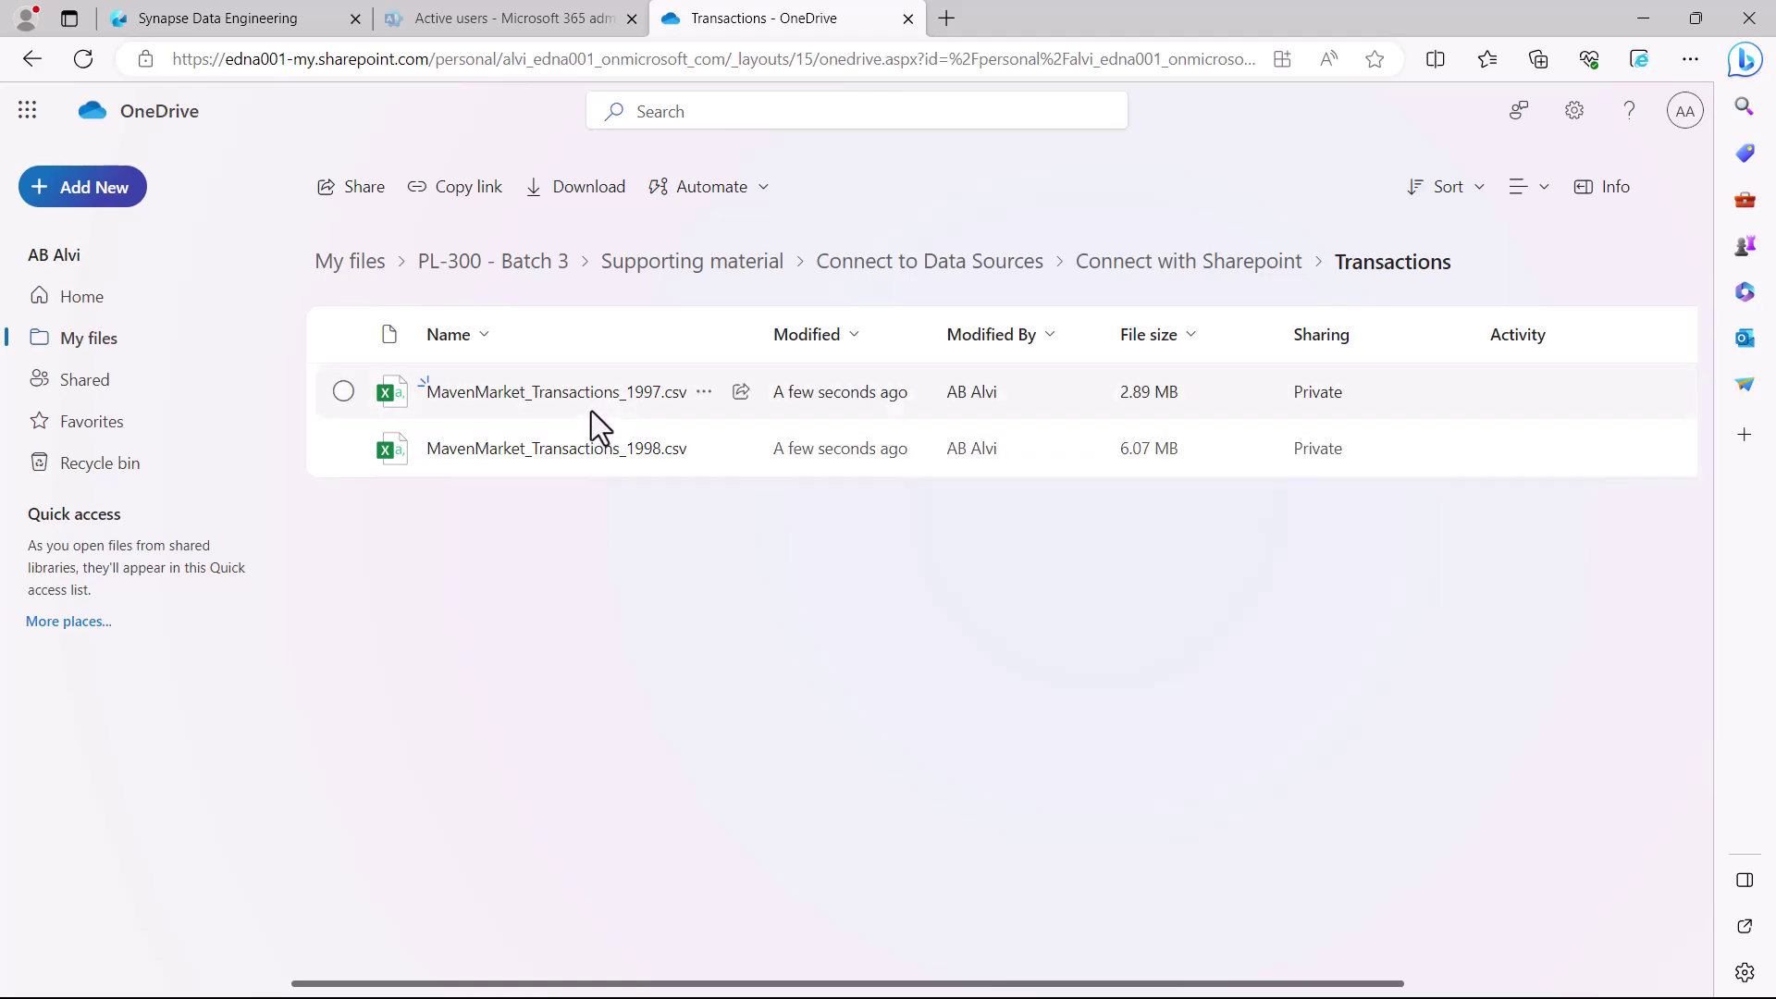
pyautogui.click(1116, 272)
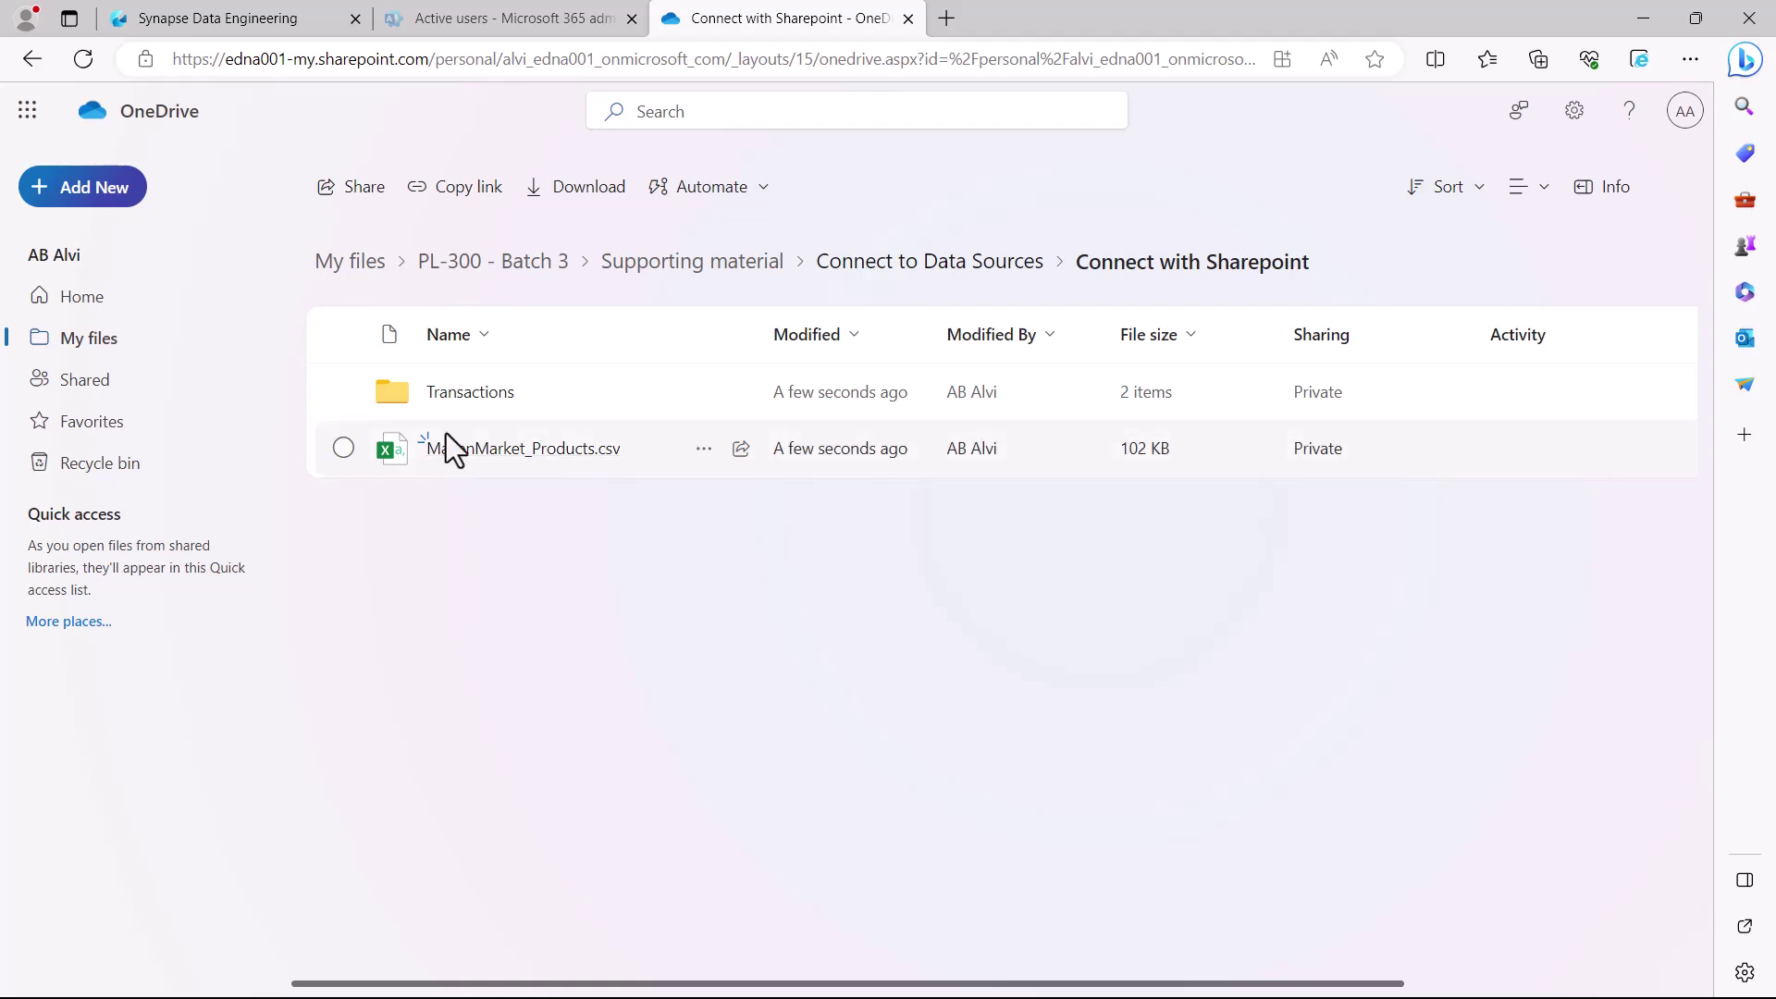
pyautogui.click(344, 392)
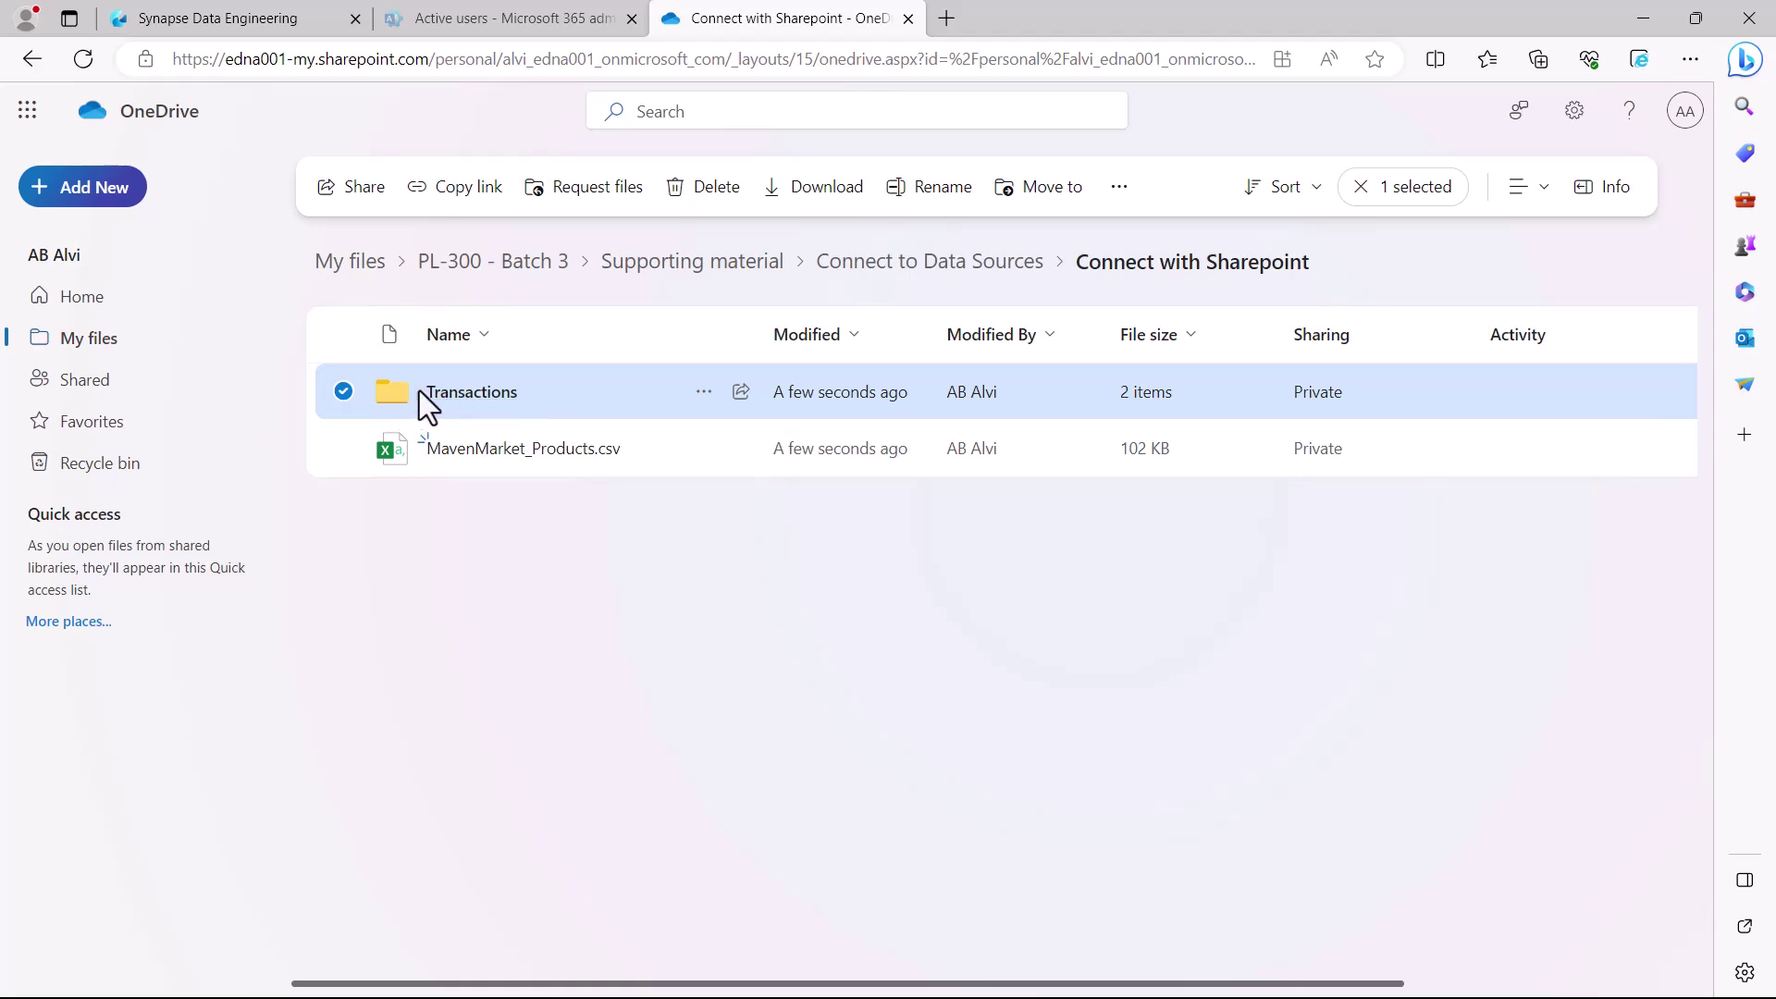
pyautogui.click(689, 61)
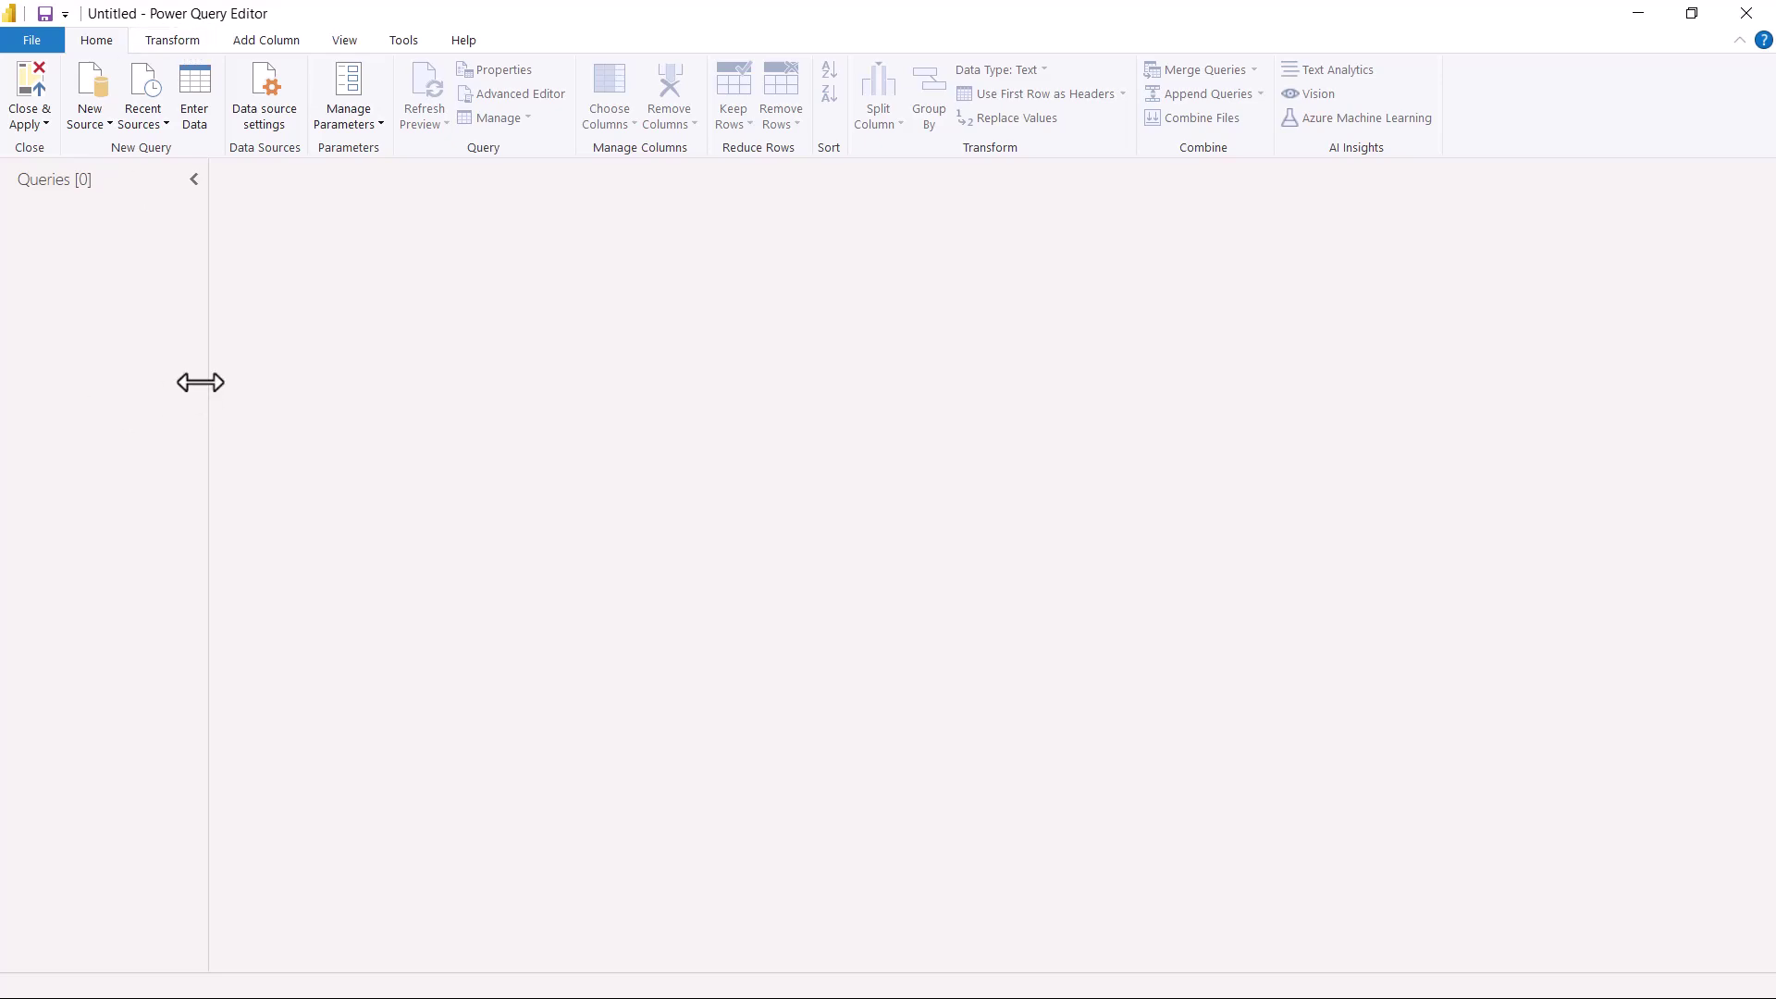
# Step: Start a new SharePoint folder data source connection from Get Data
pyautogui.click(97, 124)
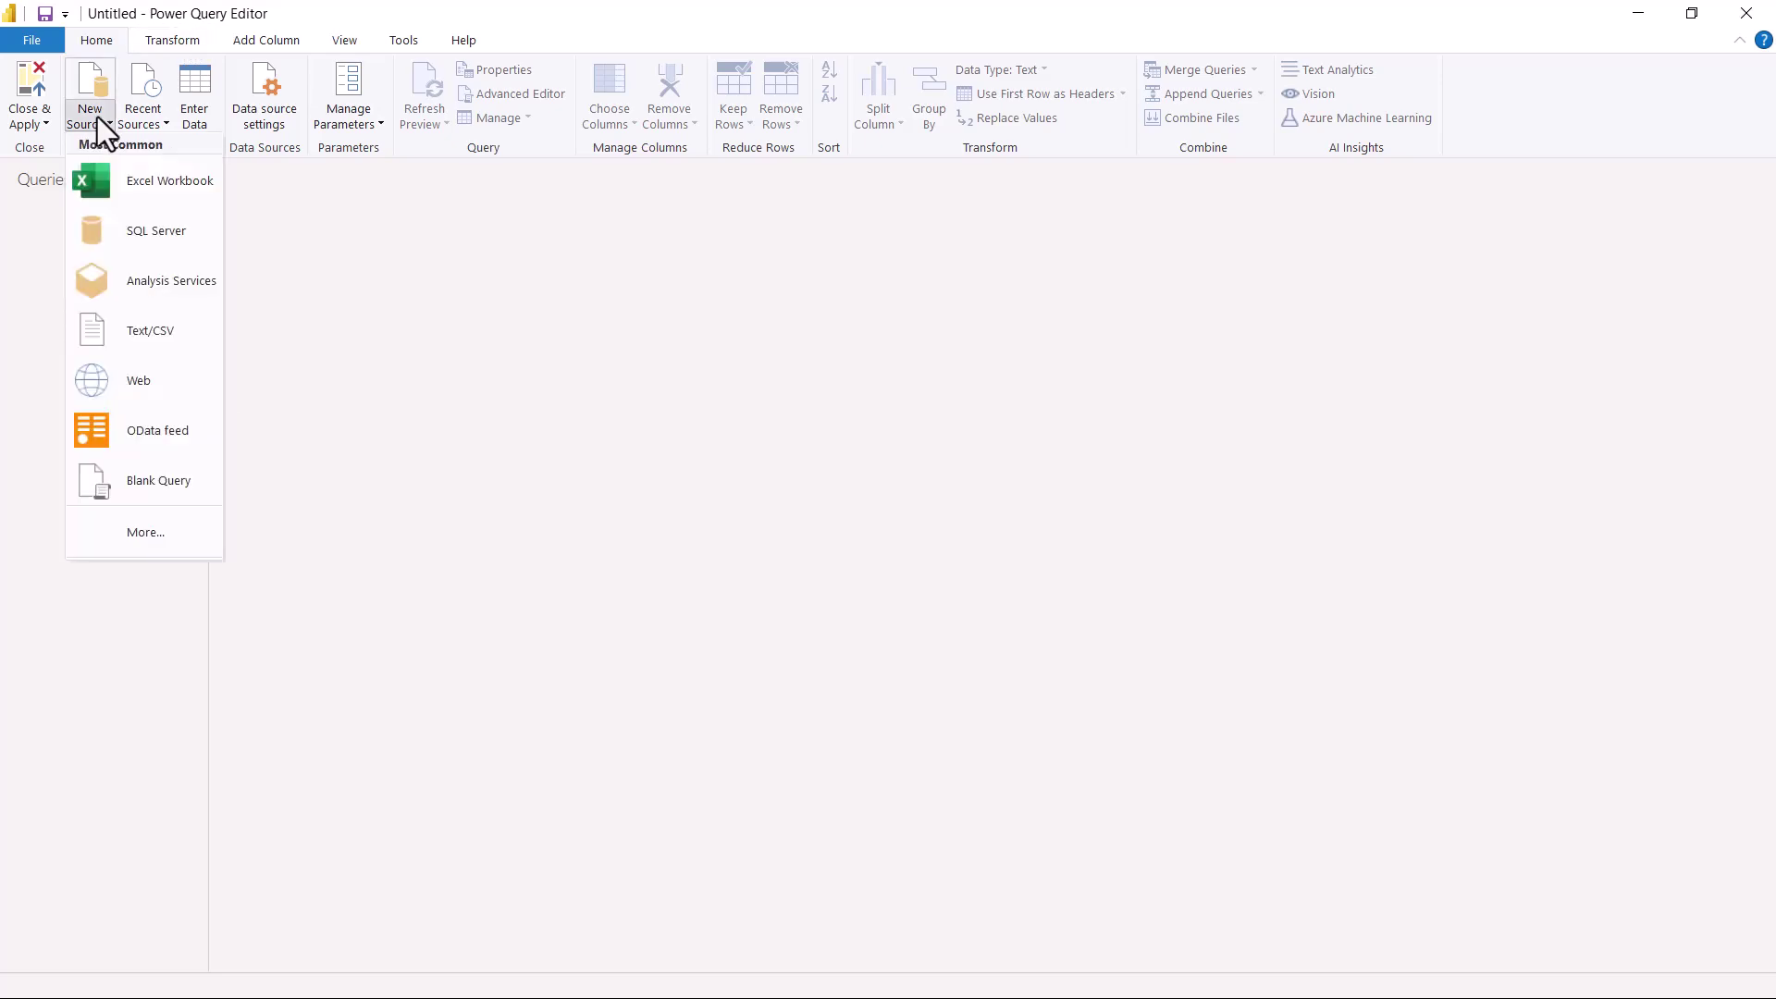
pyautogui.click(130, 535)
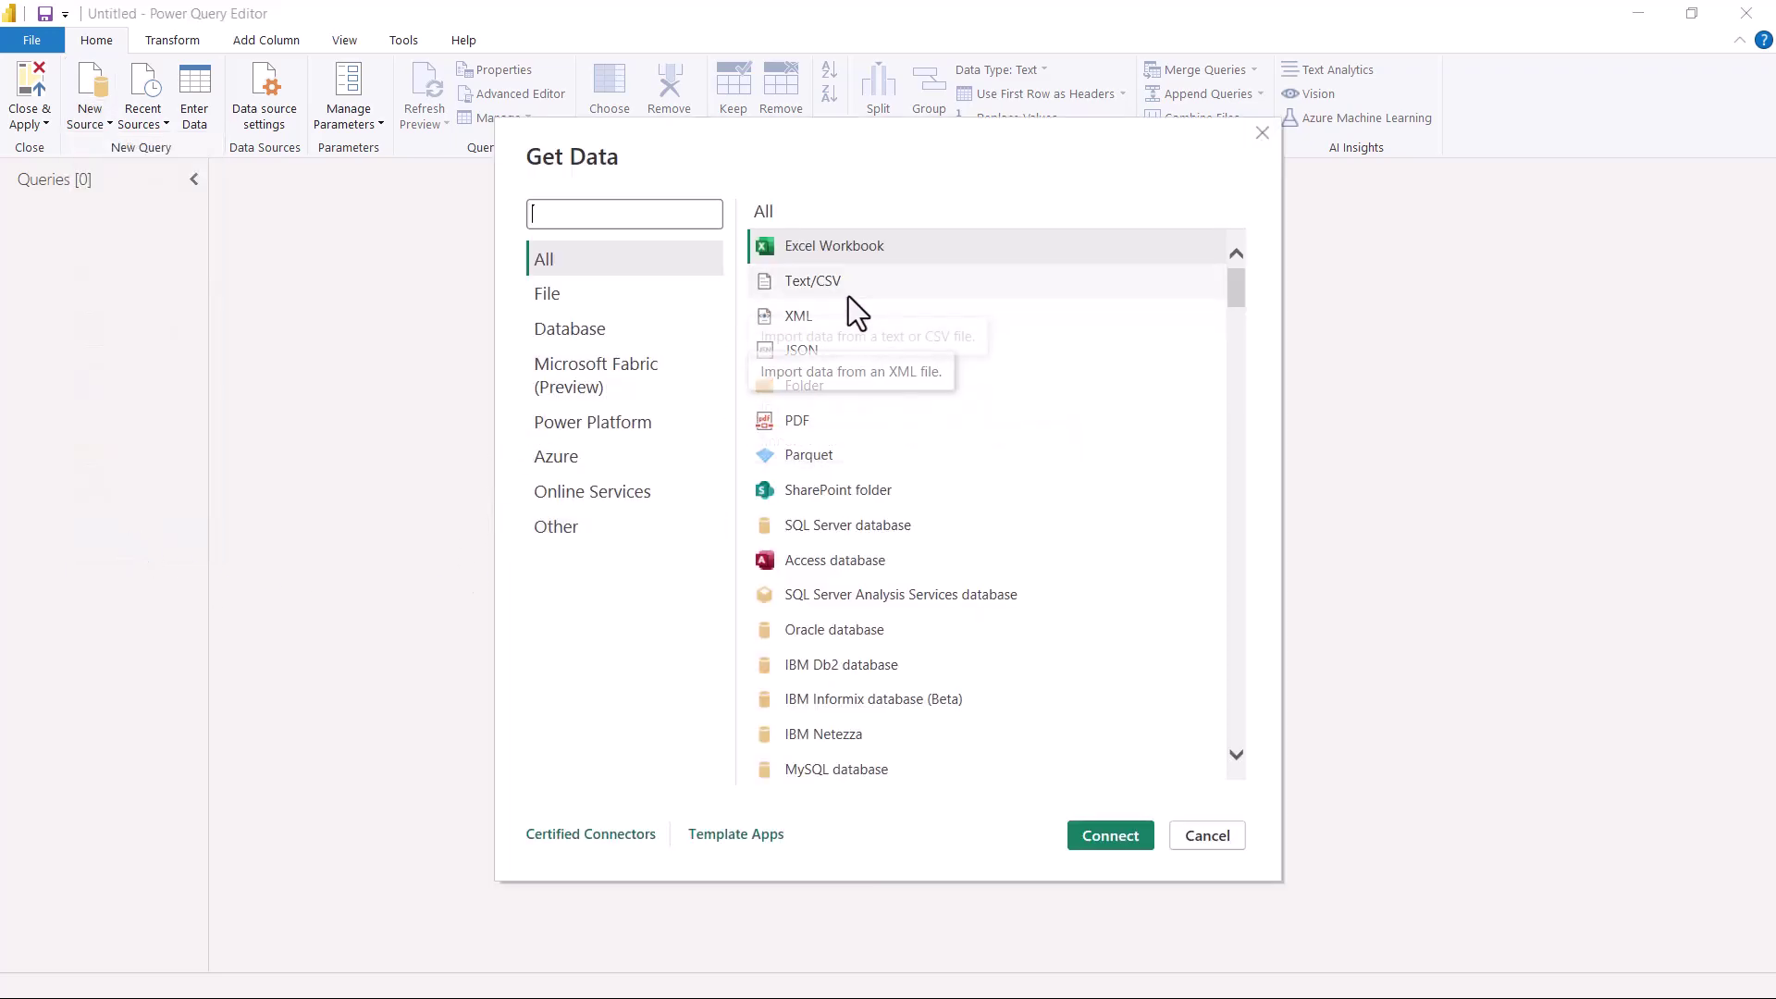
pyautogui.click(842, 491)
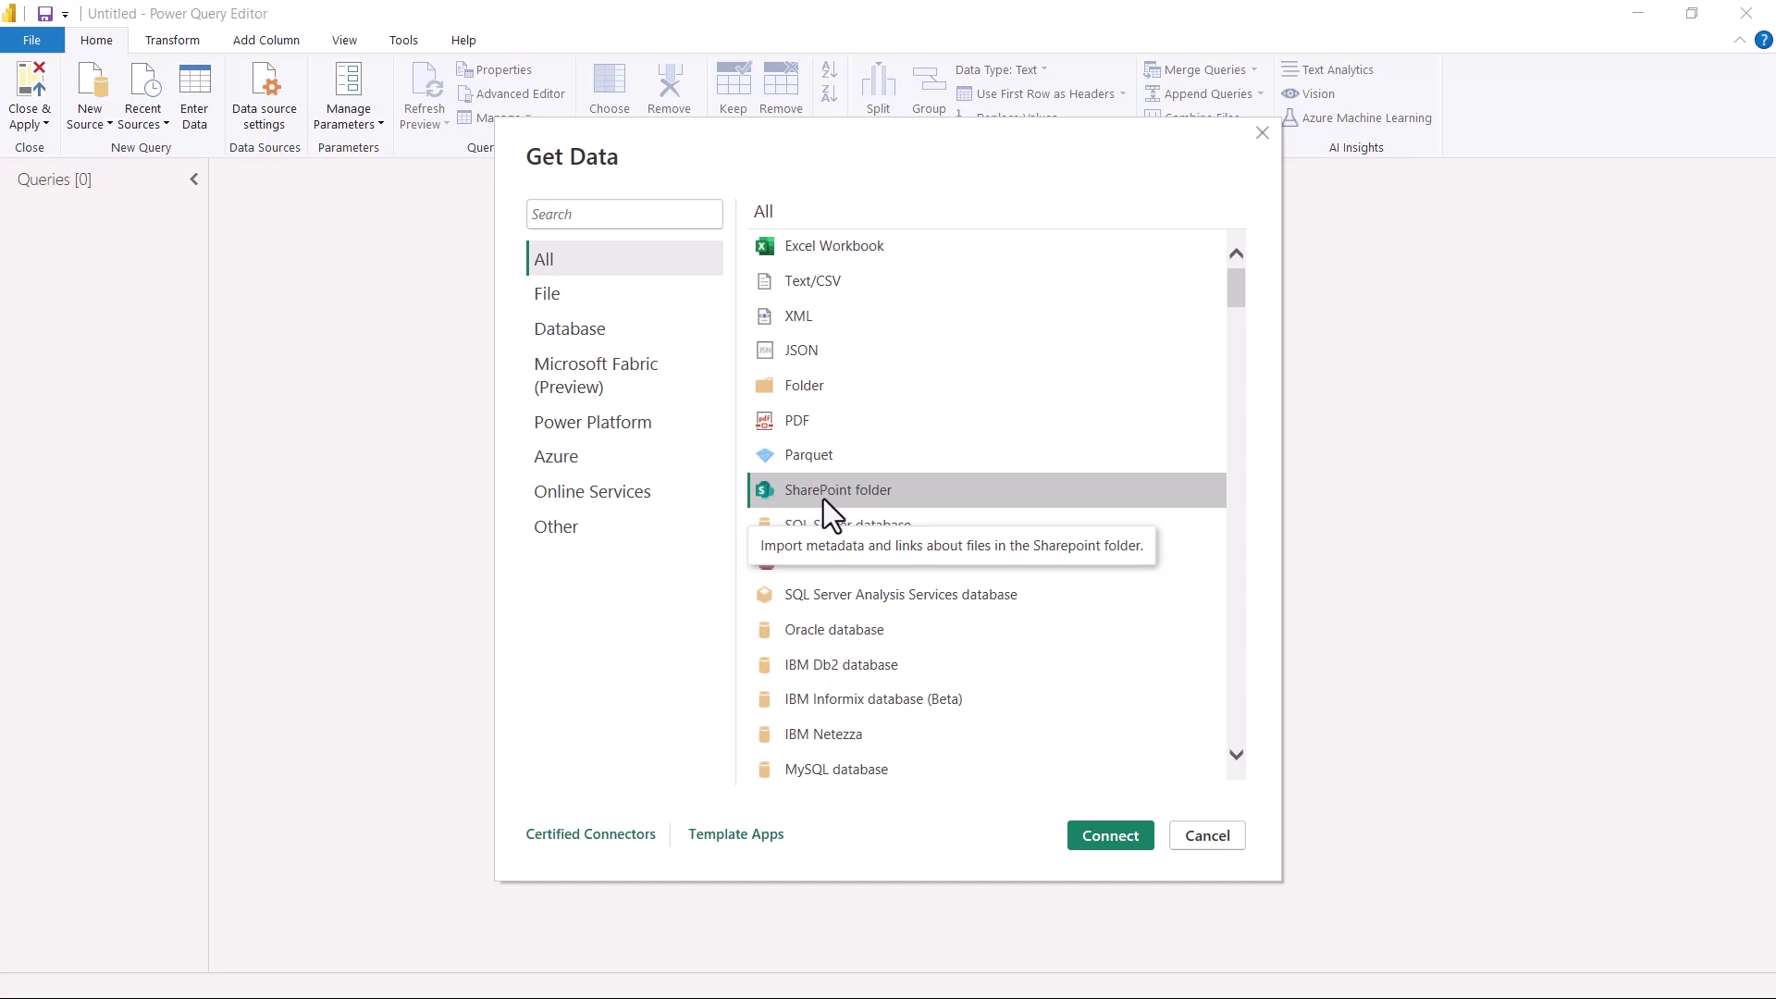
pyautogui.click(1099, 835)
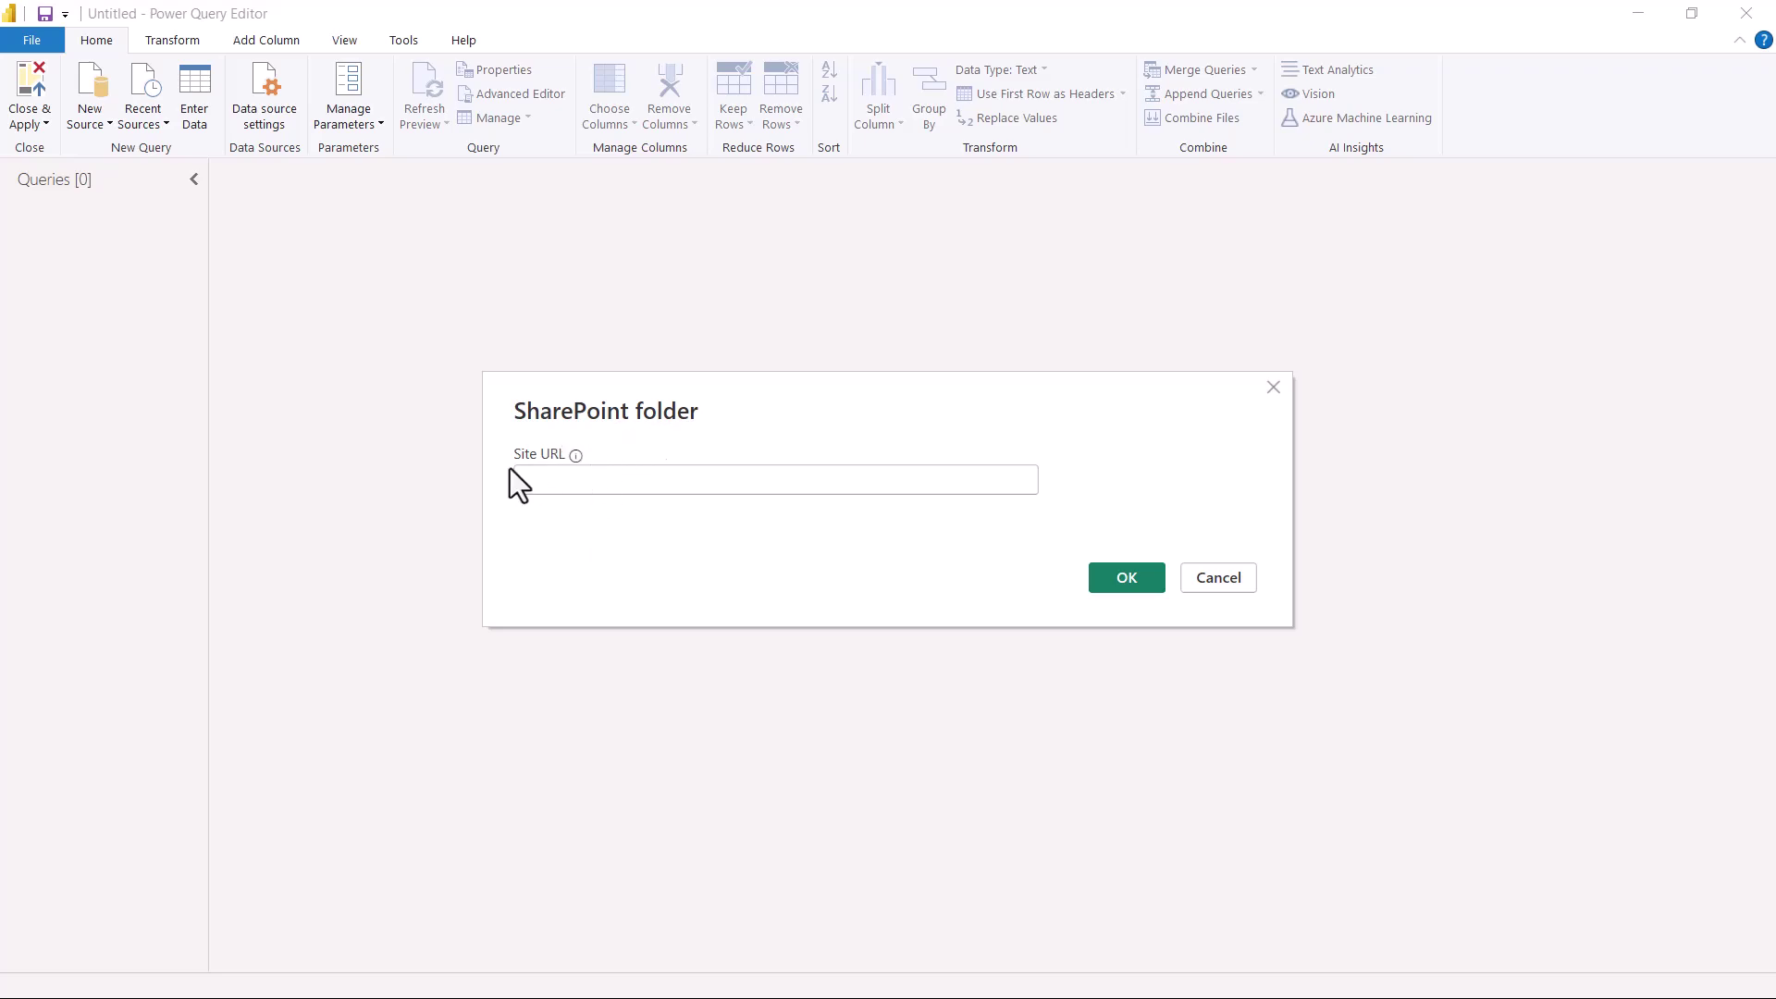
# Step: Paste the copied OneDrive address into the Site URL field
pyautogui.click(539, 479)
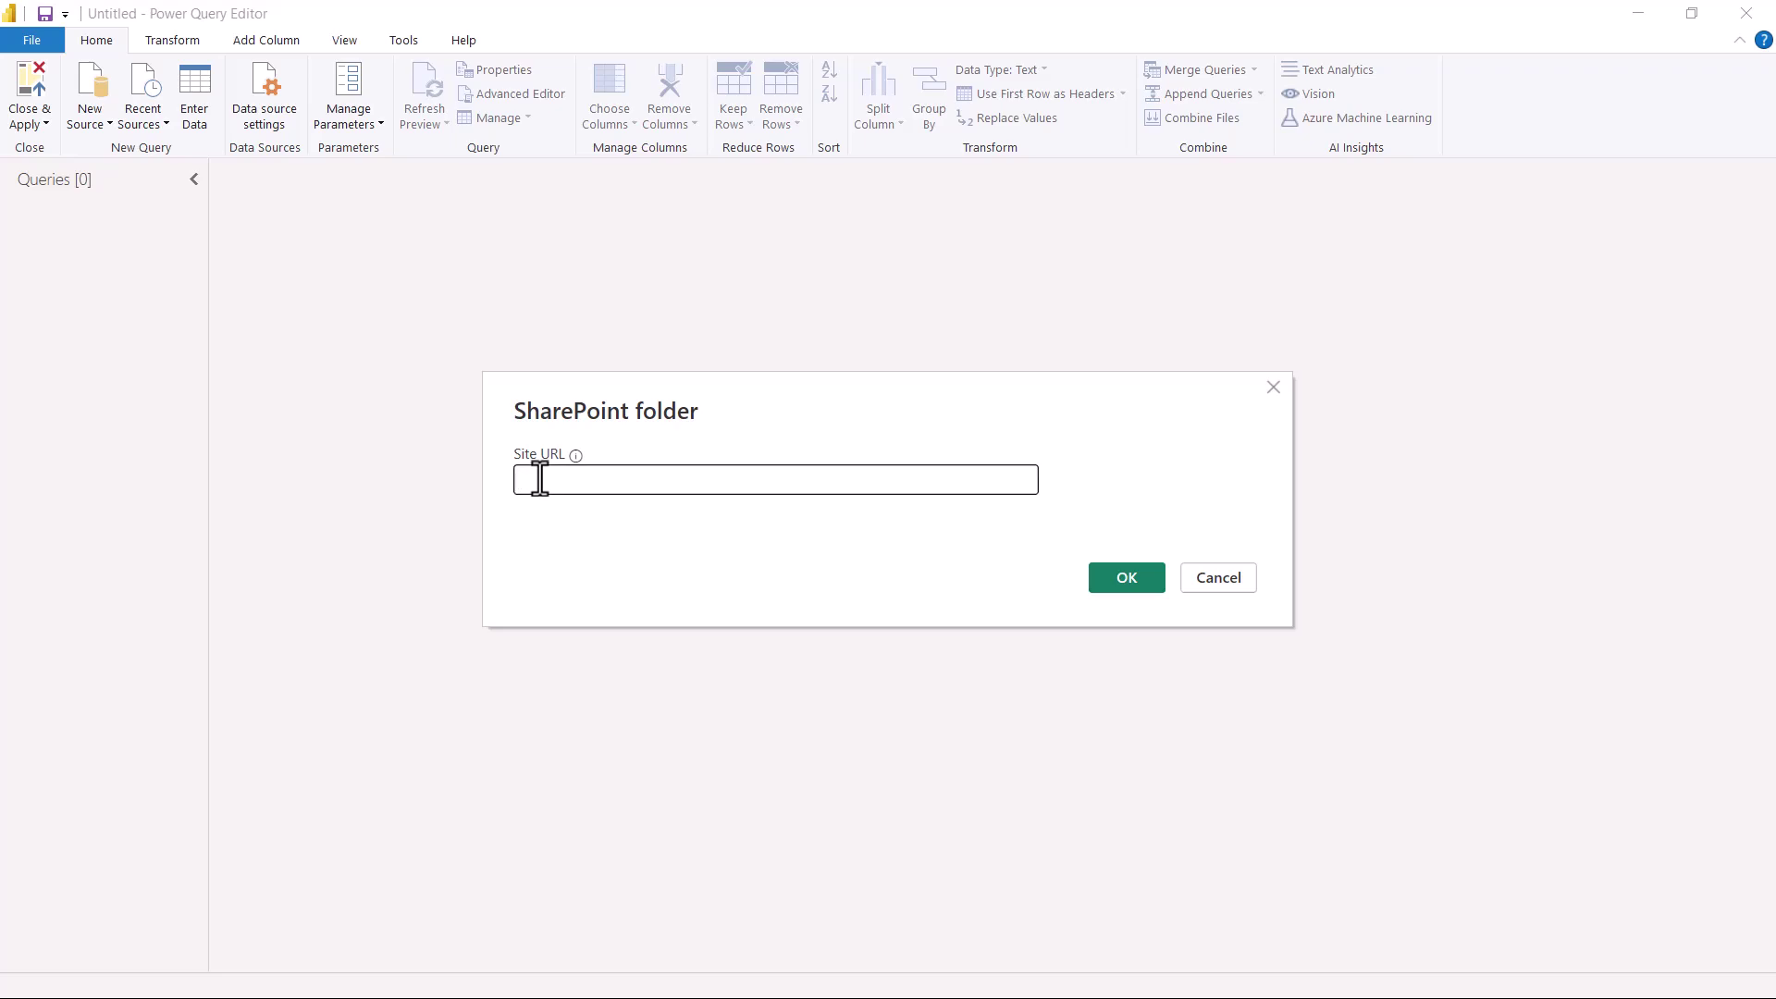
pyautogui.hotkey('ctrl', 'v')
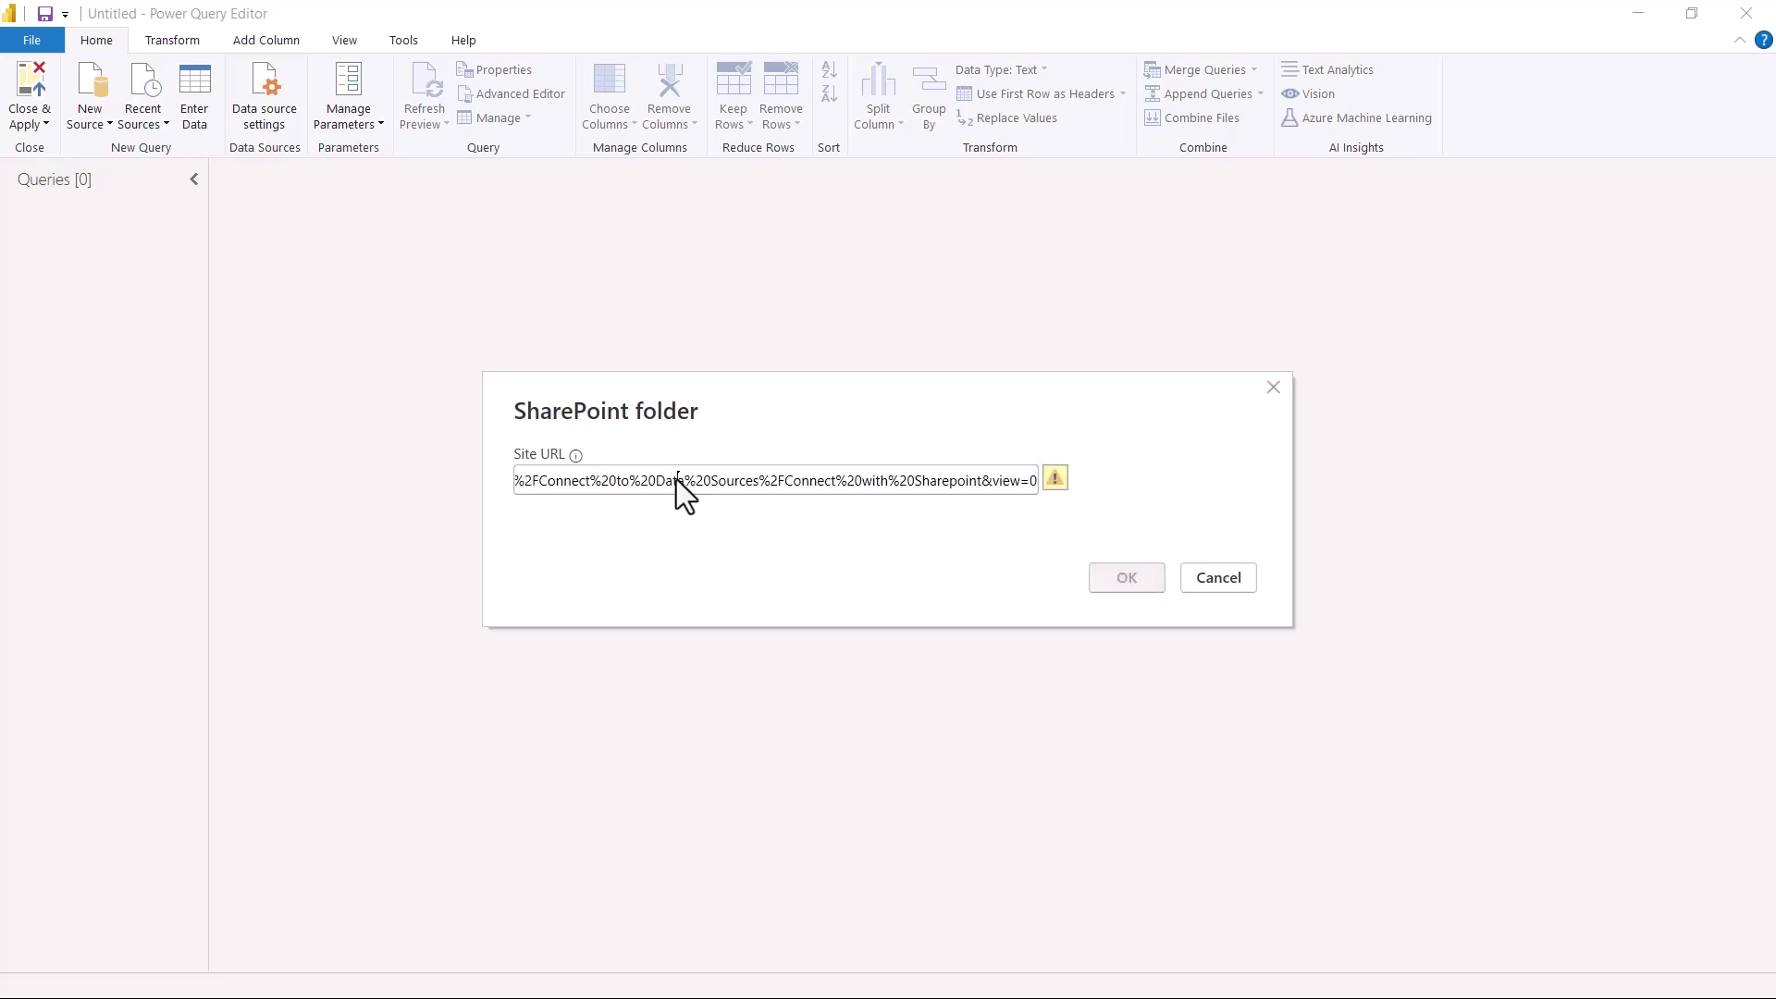
pyautogui.press('Left')
pyautogui.press('Left')
pyautogui.press('Left')
pyautogui.press('Left')
pyautogui.press('Left')
pyautogui.press('Left')
pyautogui.press('Left')
pyautogui.press('Left')
pyautogui.press('Left')
pyautogui.press('Left')
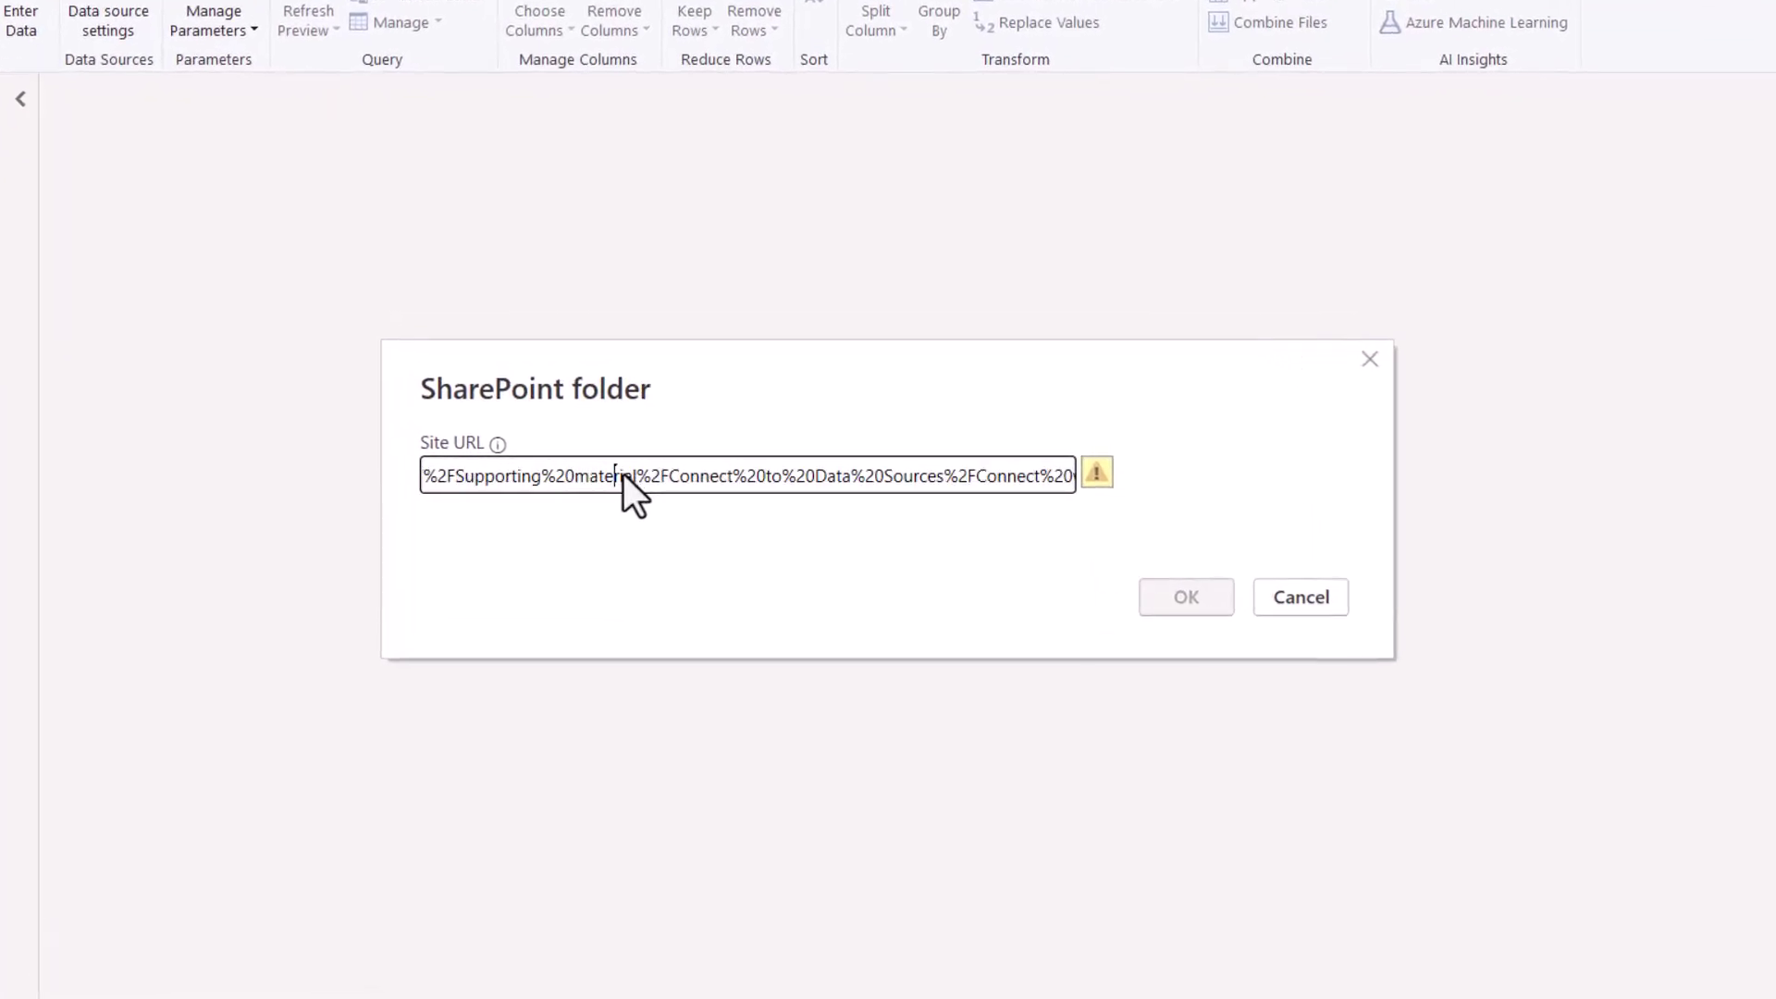
pyautogui.press('Left')
pyautogui.press('Left')
pyautogui.press('Left')
pyautogui.press('Left')
pyautogui.press('Left')
pyautogui.press('Left')
pyautogui.press('Left')
pyautogui.press('Left')
pyautogui.press('Left')
pyautogui.press('Left')
pyautogui.press('Left')
pyautogui.press('Left')
pyautogui.press('Left')
pyautogui.press('Left')
pyautogui.press('Left')
pyautogui.press('Left')
pyautogui.press('Left')
pyautogui.press('Left')
pyautogui.press('Left')
pyautogui.press('Left')
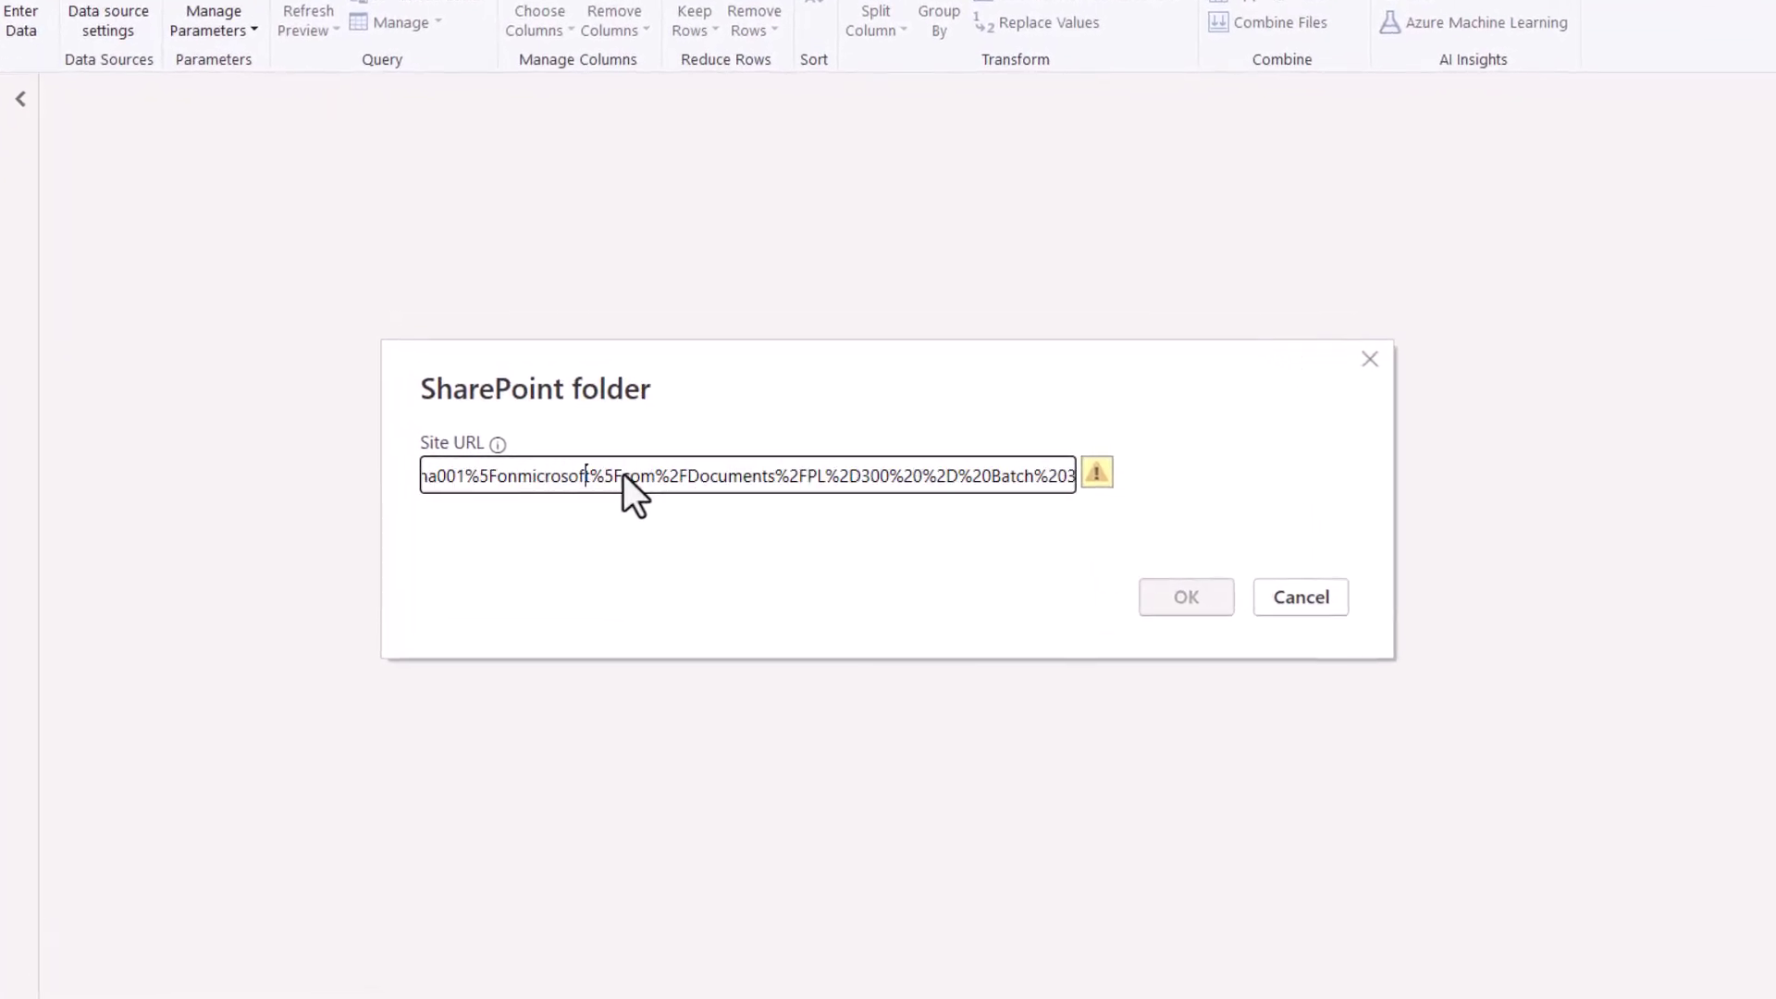
pyautogui.press('Left')
pyautogui.press('Left')
pyautogui.press('Left')
pyautogui.press('Left')
pyautogui.press('Left')
pyautogui.press('Left')
pyautogui.press('Left')
pyautogui.press('Left')
pyautogui.press('Left')
pyautogui.press('Left')
pyautogui.press('Left')
pyautogui.press('Left')
pyautogui.press('Left')
pyautogui.press('Left')
pyautogui.press('Left')
pyautogui.press('Left')
pyautogui.press('Left')
pyautogui.press('Left')
pyautogui.press('Left')
pyautogui.press('Left')
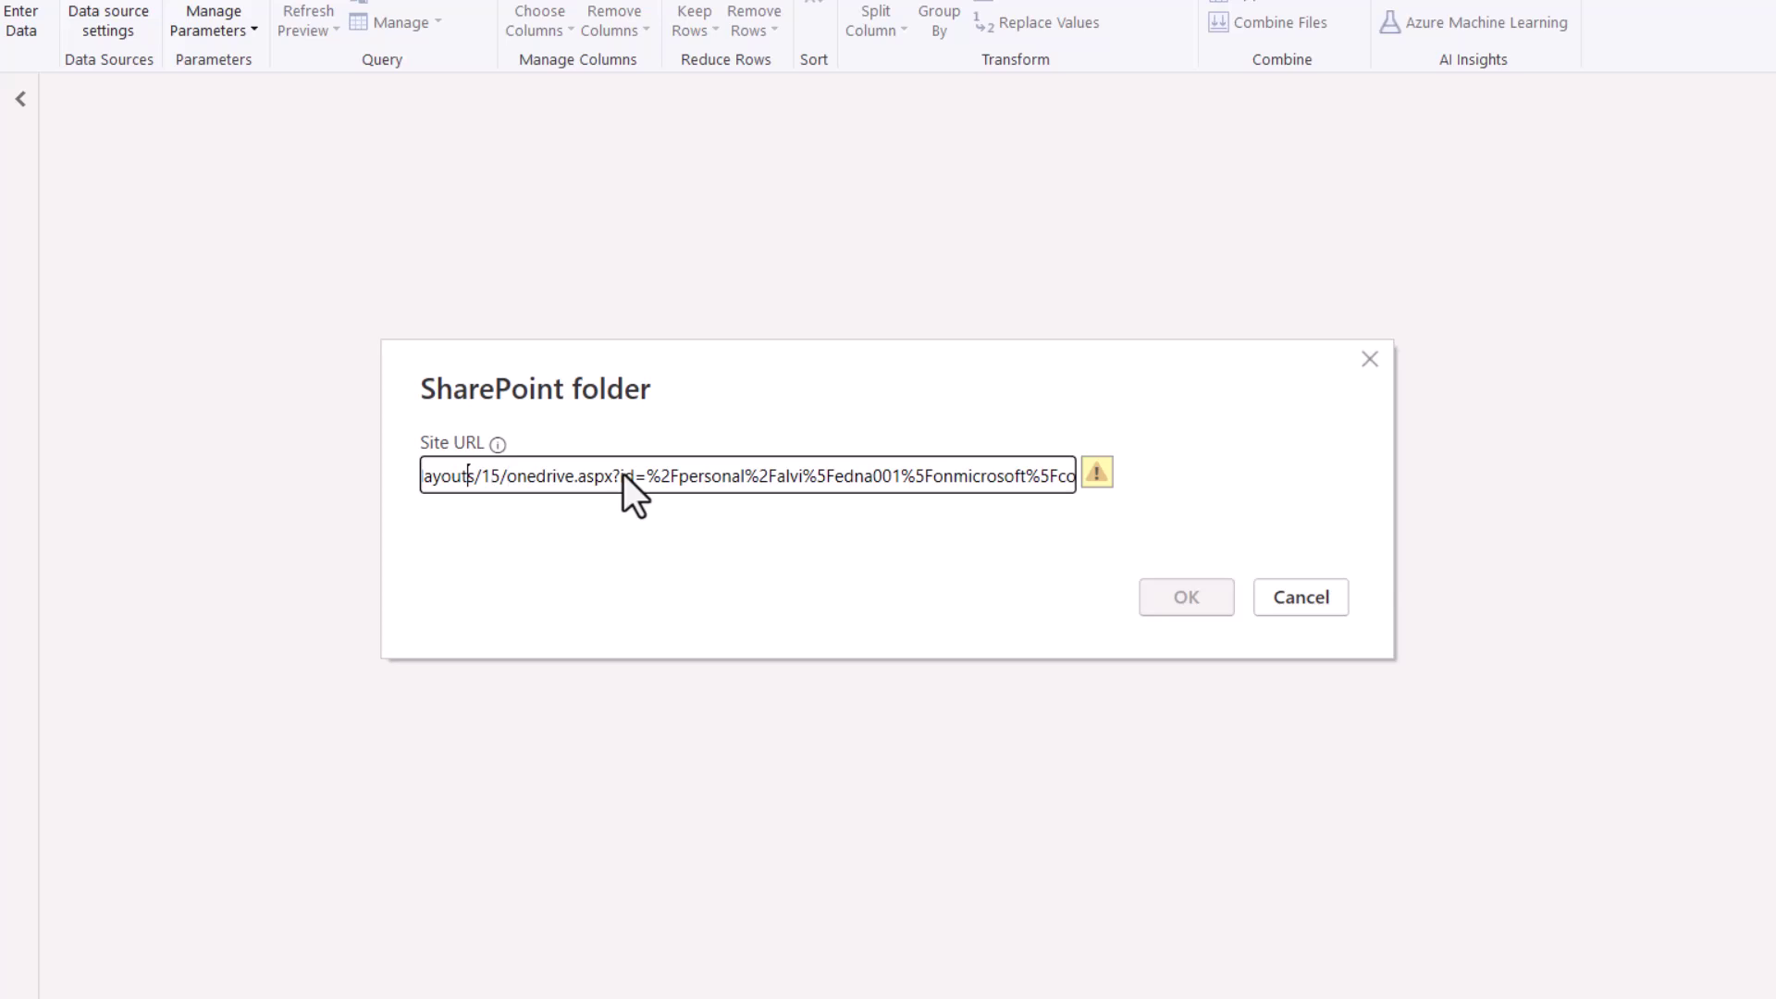
pyautogui.press('Left')
pyautogui.press('Left')
pyautogui.press('Left')
pyautogui.press('Left')
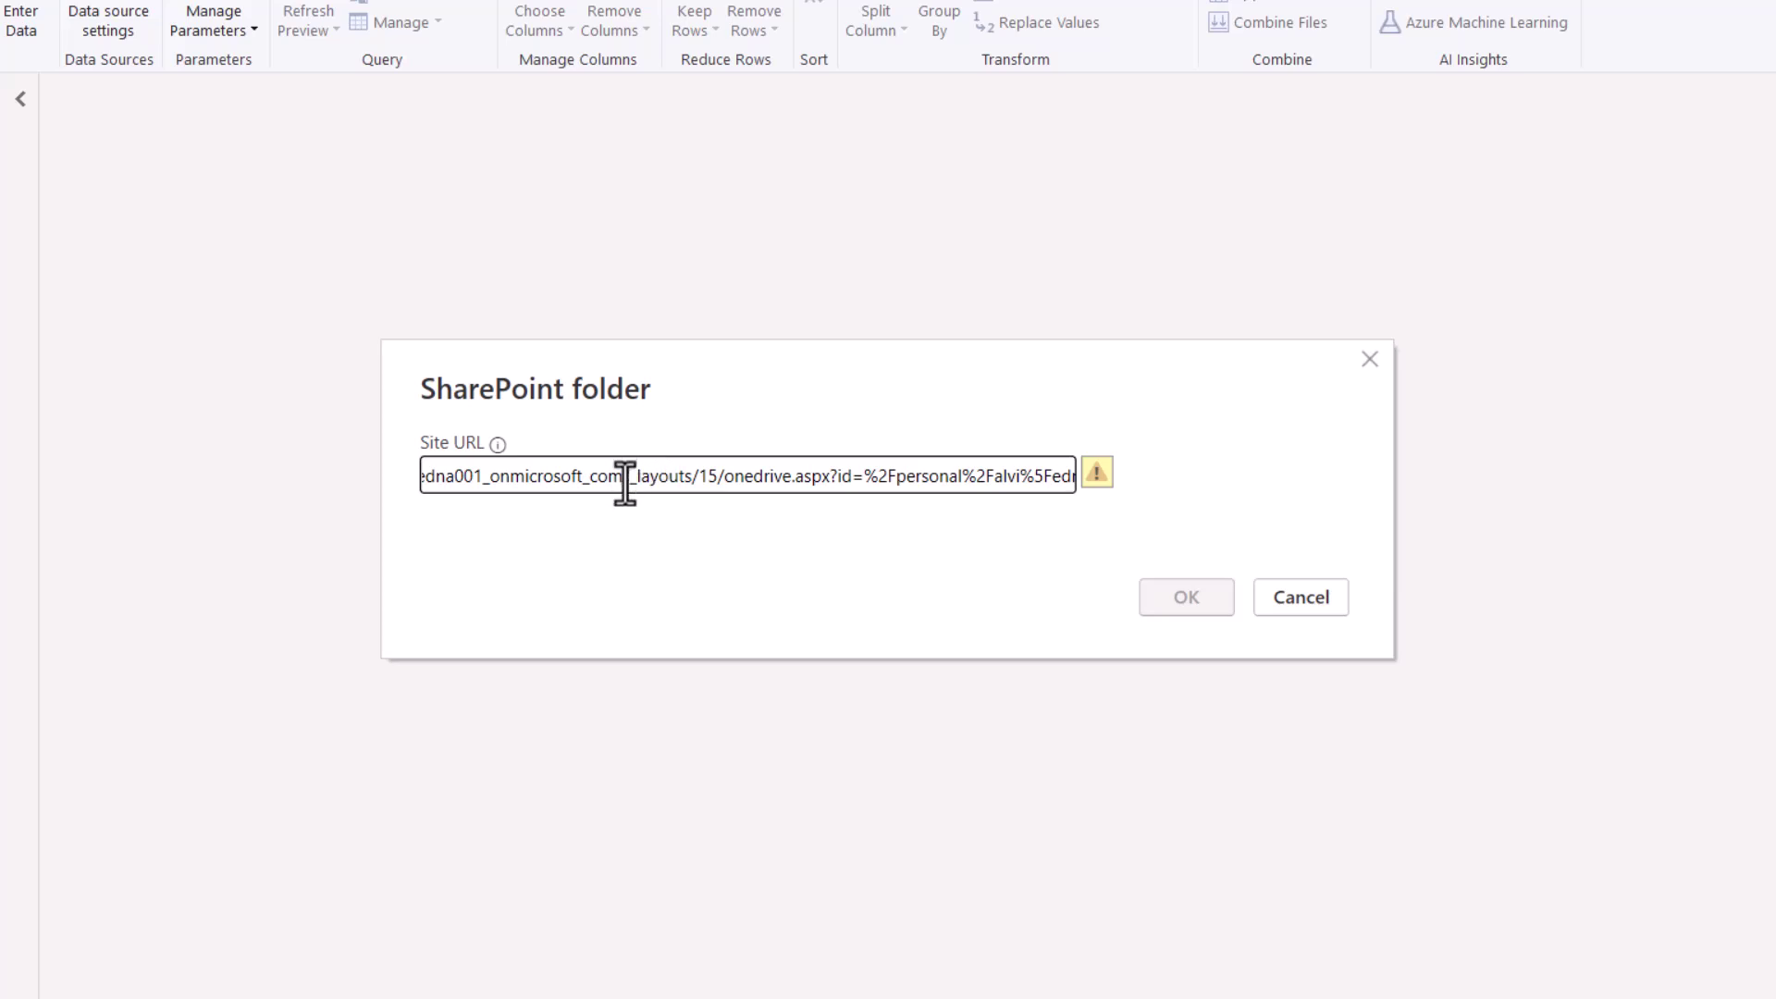
# Step: Trim the address to the site root, removing the /_layouts page path, and submit it
pyautogui.moveTo(625, 476); pyautogui.dragTo(680, 477)
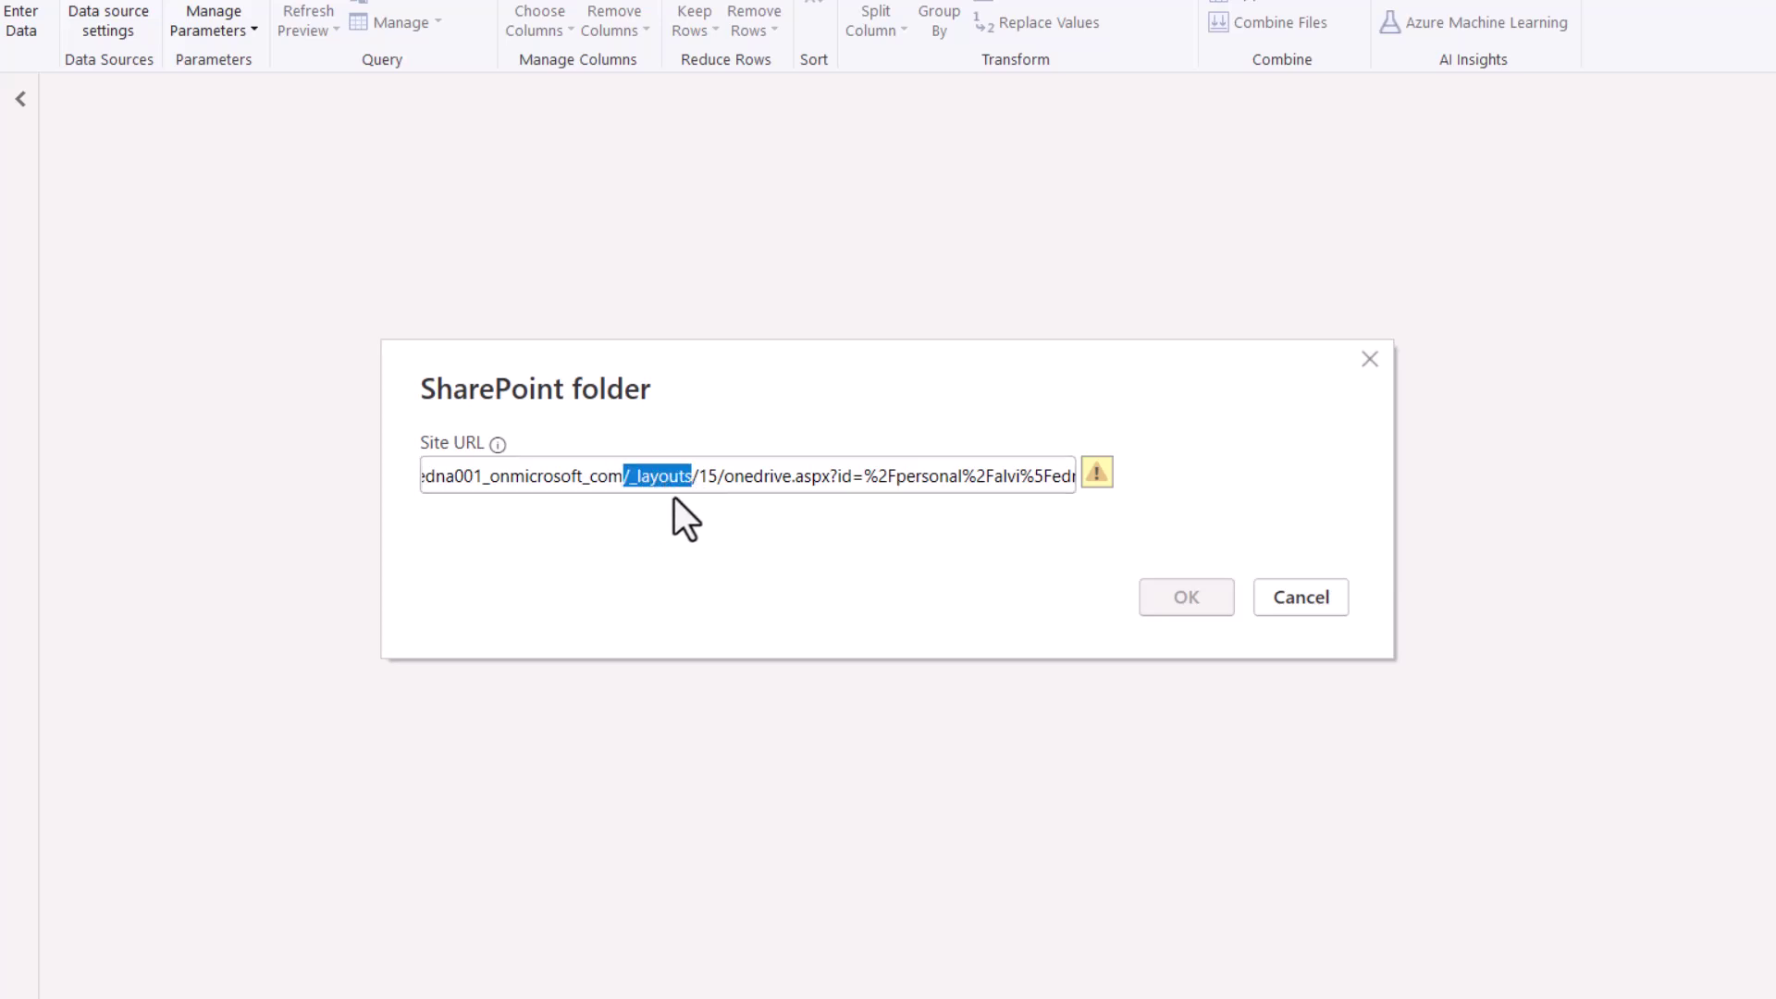
pyautogui.click(630, 476)
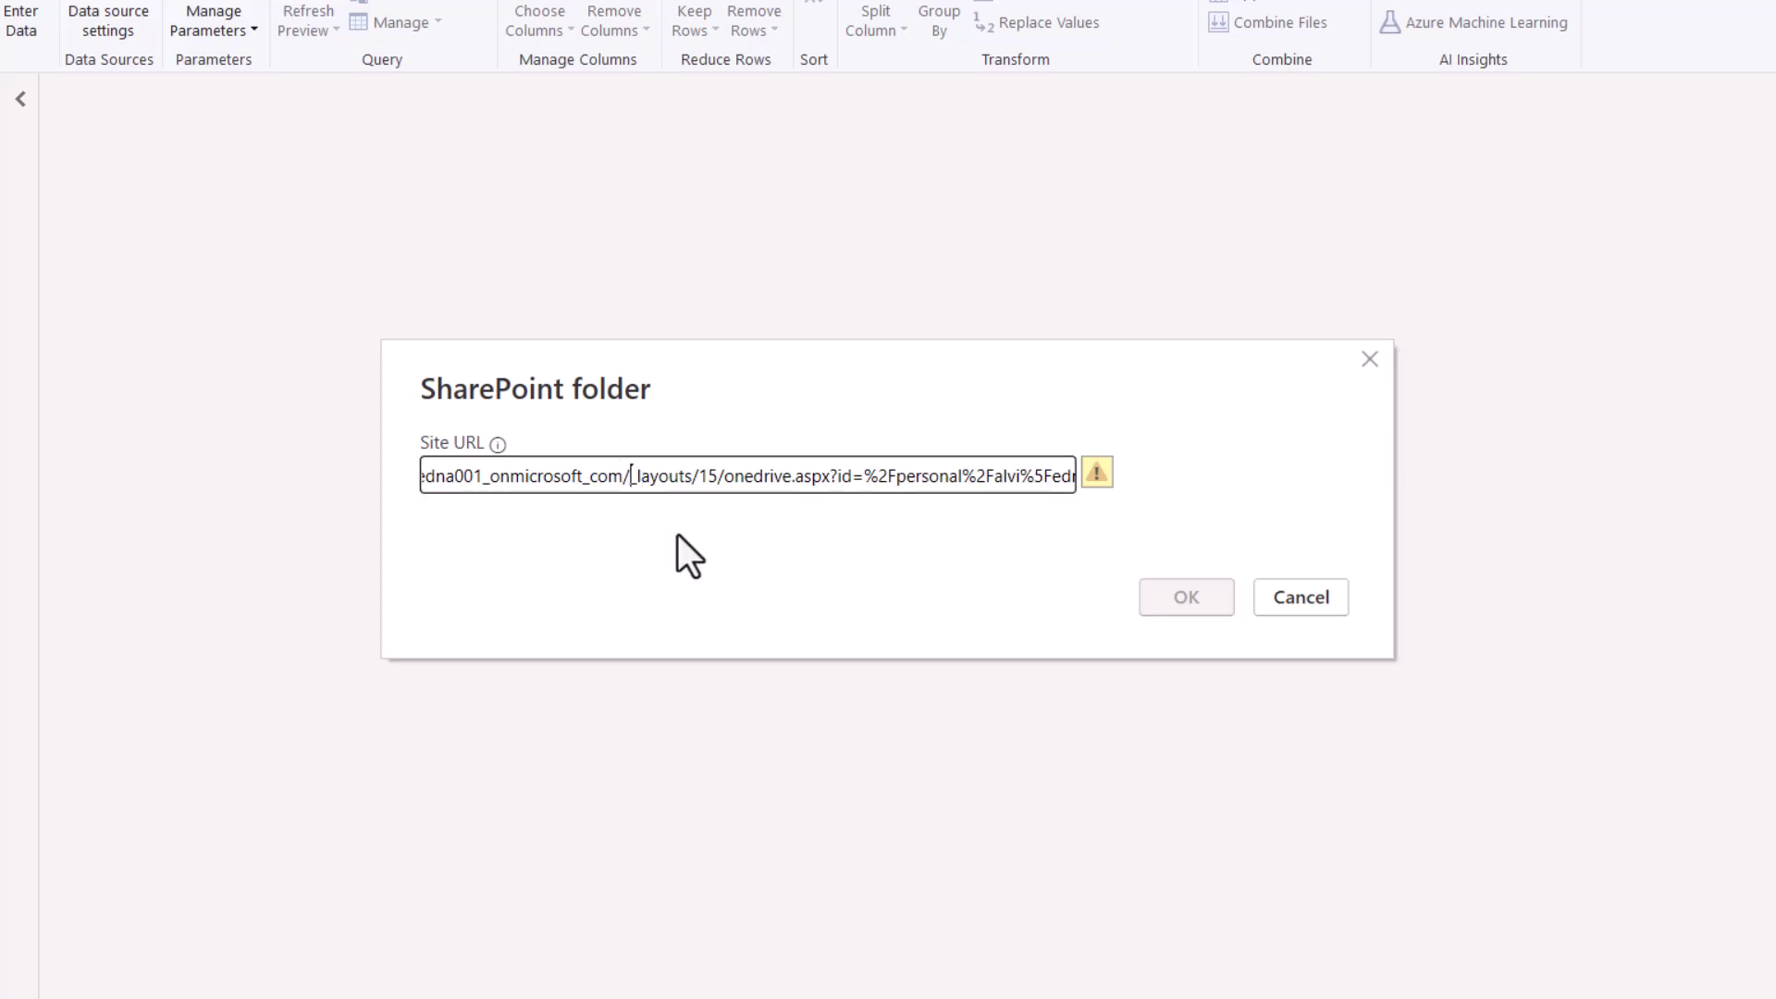
pyautogui.hotkey('shift', 'Right')
pyautogui.hotkey('shift', 'Right')
pyautogui.hotkey('shift', 'Right')
pyautogui.hotkey('shift', 'Right')
pyautogui.hotkey('shift', 'Right')
pyautogui.hotkey('shift', 'Right')
pyautogui.hotkey('shift', 'Right')
pyautogui.hotkey('shift', 'Right')
pyautogui.hotkey('shift', 'Right')
pyautogui.hotkey('shift', 'Right')
pyautogui.hotkey('shift', 'Right')
pyautogui.hotkey('shift', 'Right')
pyautogui.hotkey('shift', 'Right')
pyautogui.hotkey('shift', 'Right')
pyautogui.hotkey('shift', 'Right')
pyautogui.hotkey('shift', 'Right')
pyautogui.hotkey('shift', 'Right')
pyautogui.hotkey('shift', 'Right')
pyautogui.hotkey('shift', 'Right')
pyautogui.hotkey('shift', 'Right')
pyautogui.hotkey('shift', 'Right')
pyautogui.hotkey('shift', 'Right')
pyautogui.hotkey('shift', 'Right')
pyautogui.hotkey('shift', 'Right')
pyautogui.hotkey('shift', 'Right')
pyautogui.hotkey('shift', 'Right')
pyautogui.hotkey('shift', 'Right')
pyautogui.hotkey('shift', 'Right')
pyautogui.hotkey('shift', 'Right')
pyautogui.hotkey('shift', 'Right')
pyautogui.hotkey('shift', 'Right')
pyautogui.hotkey('shift', 'Right')
pyautogui.hotkey('shift', 'Right')
pyautogui.hotkey('shift', 'Right')
pyautogui.hotkey('shift', 'Right')
pyautogui.hotkey('shift', 'Right')
pyautogui.hotkey('shift', 'Right')
pyautogui.hotkey('shift', 'Right')
pyautogui.hotkey('shift', 'Right')
pyautogui.hotkey('shift', 'Right')
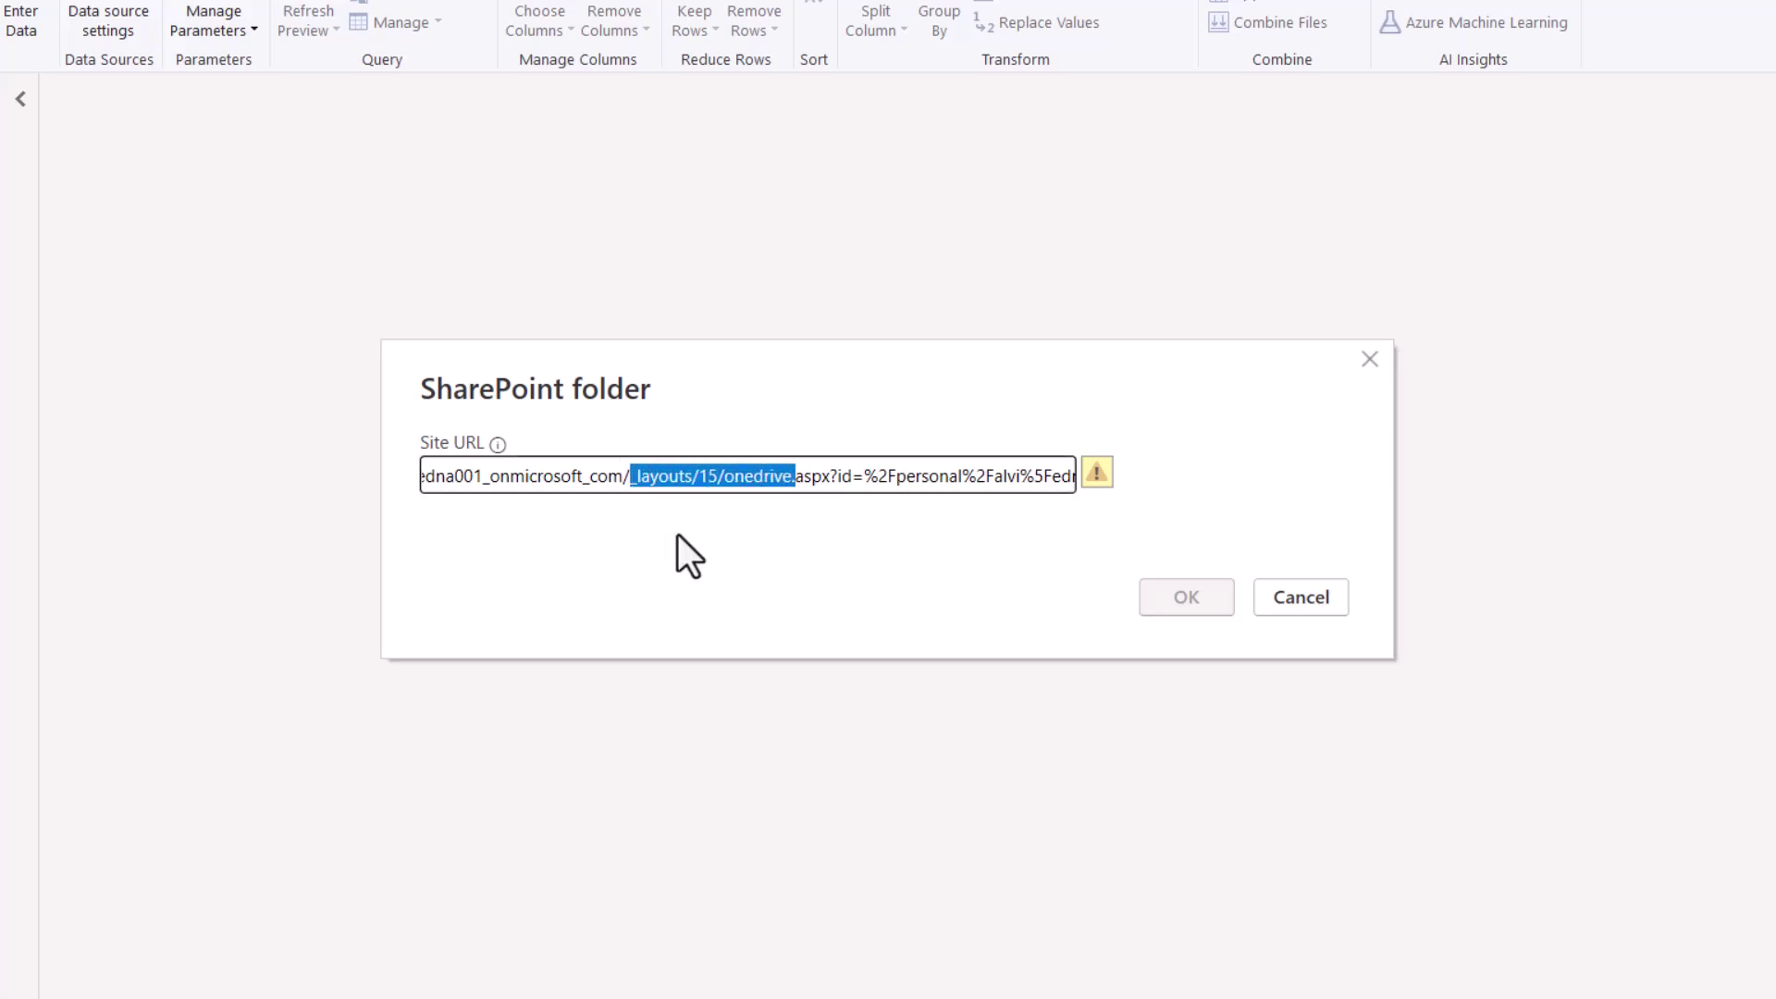
pyautogui.hotkey('shift', 'Right')
pyautogui.hotkey('shift', 'Right')
pyautogui.hotkey('shift', 'Right')
pyautogui.hotkey('shift', 'Right')
pyautogui.hotkey('shift', 'Right')
pyautogui.hotkey('shift', 'Right')
pyautogui.hotkey('shift', 'Right')
pyautogui.hotkey('shift', 'Right')
pyautogui.hotkey('shift', 'Right')
pyautogui.hotkey('shift', 'Right')
pyautogui.hotkey('shift', 'Right')
pyautogui.hotkey('shift', 'Right')
pyautogui.hotkey('shift', 'Right')
pyautogui.hotkey('shift', 'Right')
pyautogui.hotkey('shift', 'Right')
pyautogui.hotkey('shift', 'Right')
pyautogui.hotkey('shift', 'Right')
pyautogui.hotkey('shift', 'Right')
pyautogui.hotkey('shift', 'Right')
pyautogui.hotkey('shift', 'Right')
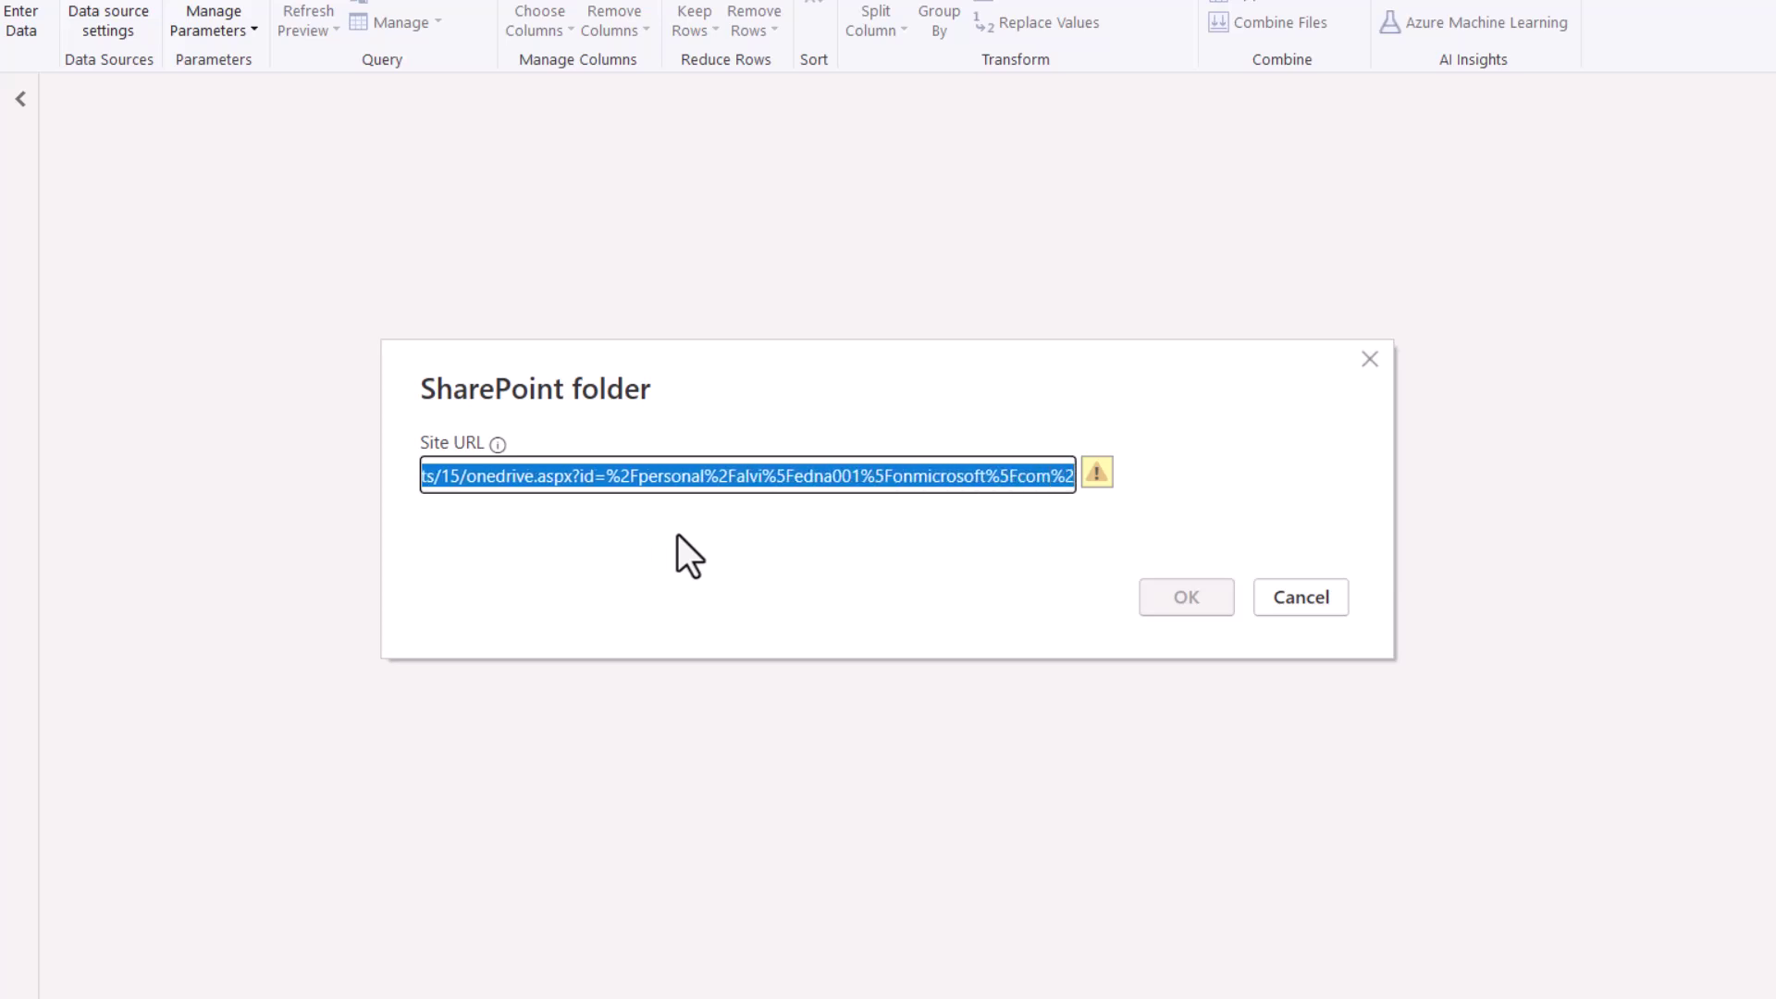
pyautogui.hotkey('shift', 'Right')
pyautogui.hotkey('shift', 'Right')
pyautogui.hotkey('shift', 'Right')
pyautogui.hotkey('shift', 'Right')
pyautogui.hotkey('shift', 'Right')
pyautogui.hotkey('shift', 'Right')
pyautogui.hotkey('shift', 'Right')
pyautogui.hotkey('shift', 'Right')
pyautogui.hotkey('shift', 'Right')
pyautogui.hotkey('shift', 'Right')
pyautogui.hotkey('shift', 'Right')
pyautogui.hotkey('shift', 'Right')
pyautogui.hotkey('shift', 'Right')
pyautogui.hotkey('shift', 'Right')
pyautogui.hotkey('shift', 'Right')
pyautogui.hotkey('shift', 'Right')
pyautogui.hotkey('shift', 'Right')
pyautogui.hotkey('shift', 'Right')
pyautogui.hotkey('shift', 'Right')
pyautogui.hotkey('shift', 'Right')
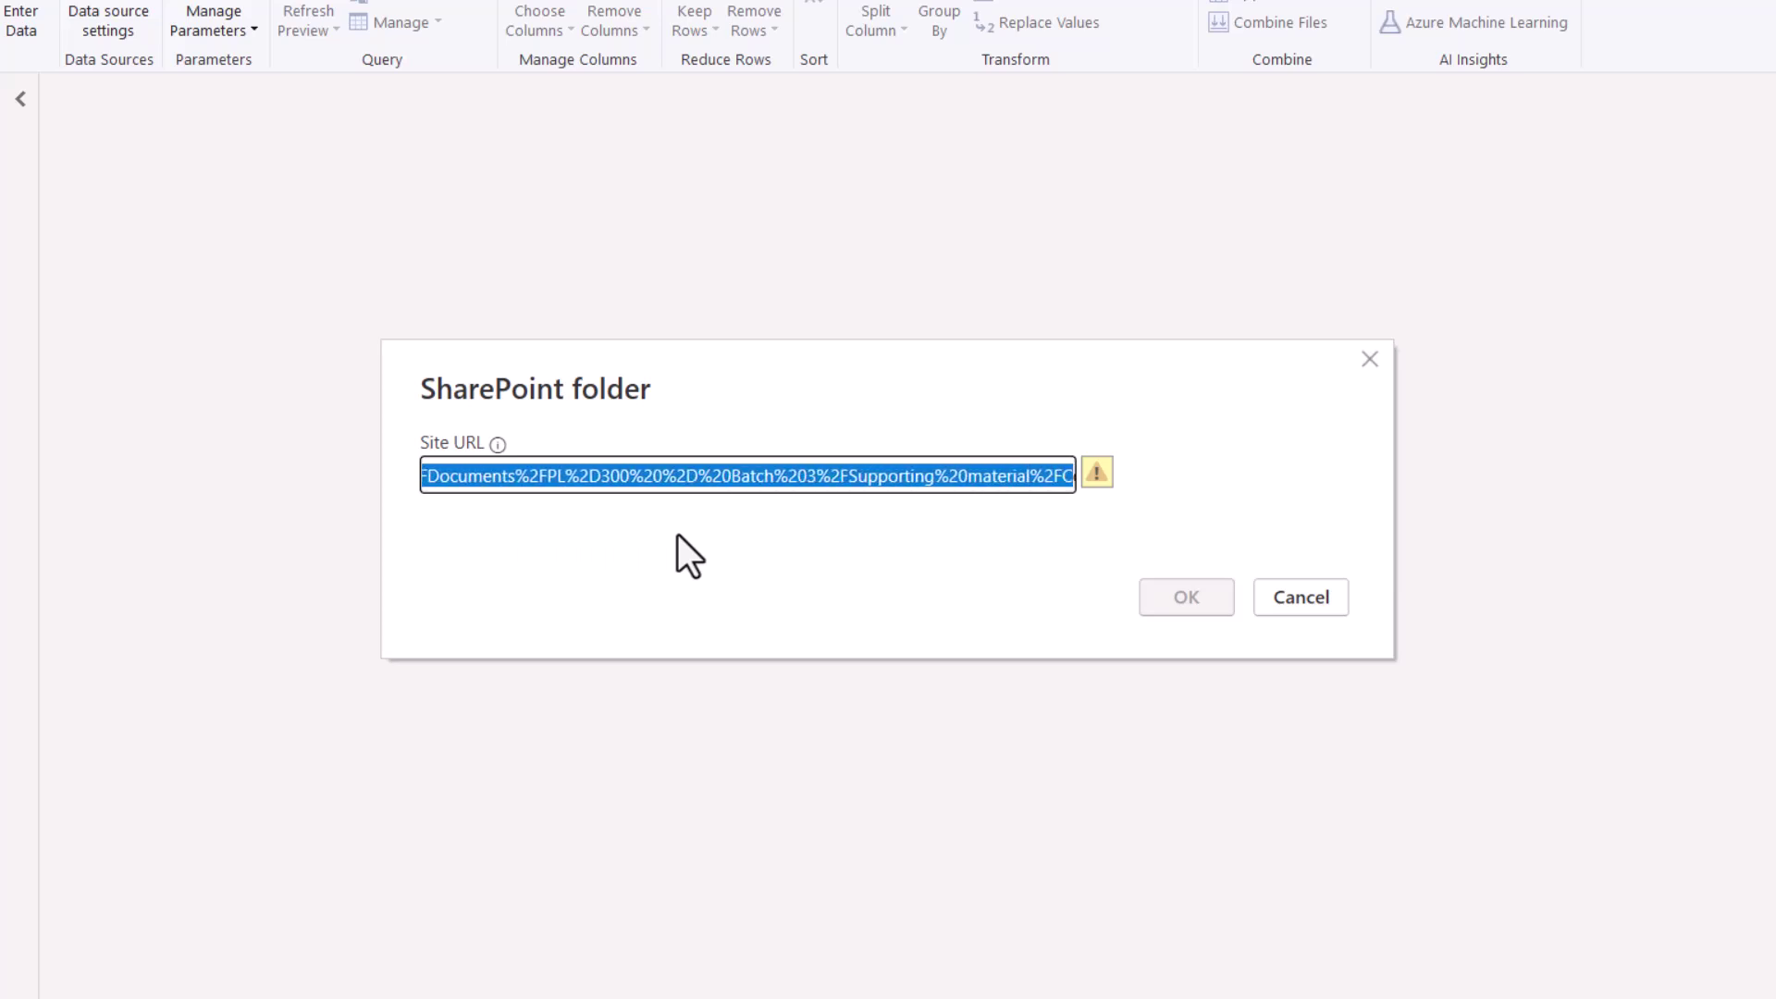
pyautogui.hotkey('shift', 'Right')
pyautogui.hotkey('shift', 'Right')
pyautogui.hotkey('shift', 'Right')
pyautogui.hotkey('shift', 'Right')
pyautogui.hotkey('shift', 'Right')
pyautogui.hotkey('shift', 'Right')
pyautogui.hotkey('shift', 'Right')
pyautogui.hotkey('shift', 'Right')
pyautogui.hotkey('shift', 'Right')
pyautogui.hotkey('shift', 'Right')
pyautogui.hotkey('shift', 'Right')
pyautogui.hotkey('shift', 'Right')
pyautogui.hotkey('shift', 'Right')
pyautogui.hotkey('shift', 'Right')
pyautogui.hotkey('shift', 'Right')
pyautogui.hotkey('shift', 'Right')
pyautogui.hotkey('shift', 'Right')
pyautogui.hotkey('shift', 'Right')
pyautogui.hotkey('shift', 'Right')
pyautogui.hotkey('shift', 'Right')
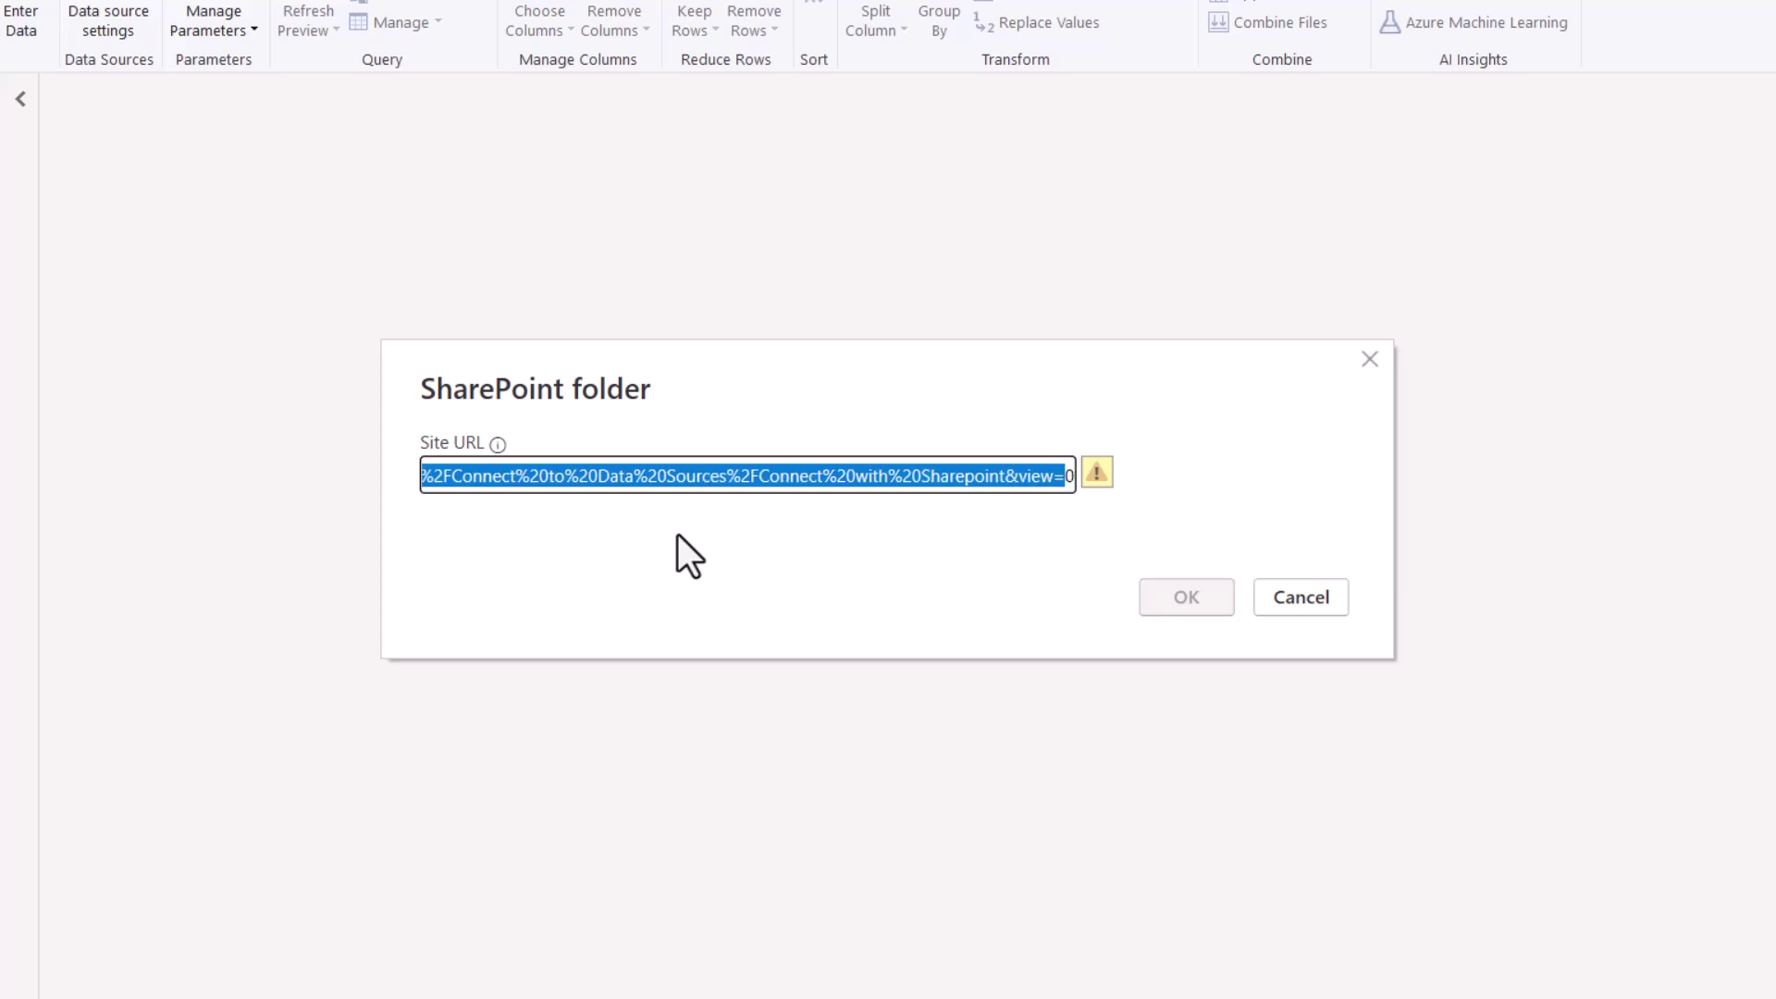
pyautogui.press('BackSpace')
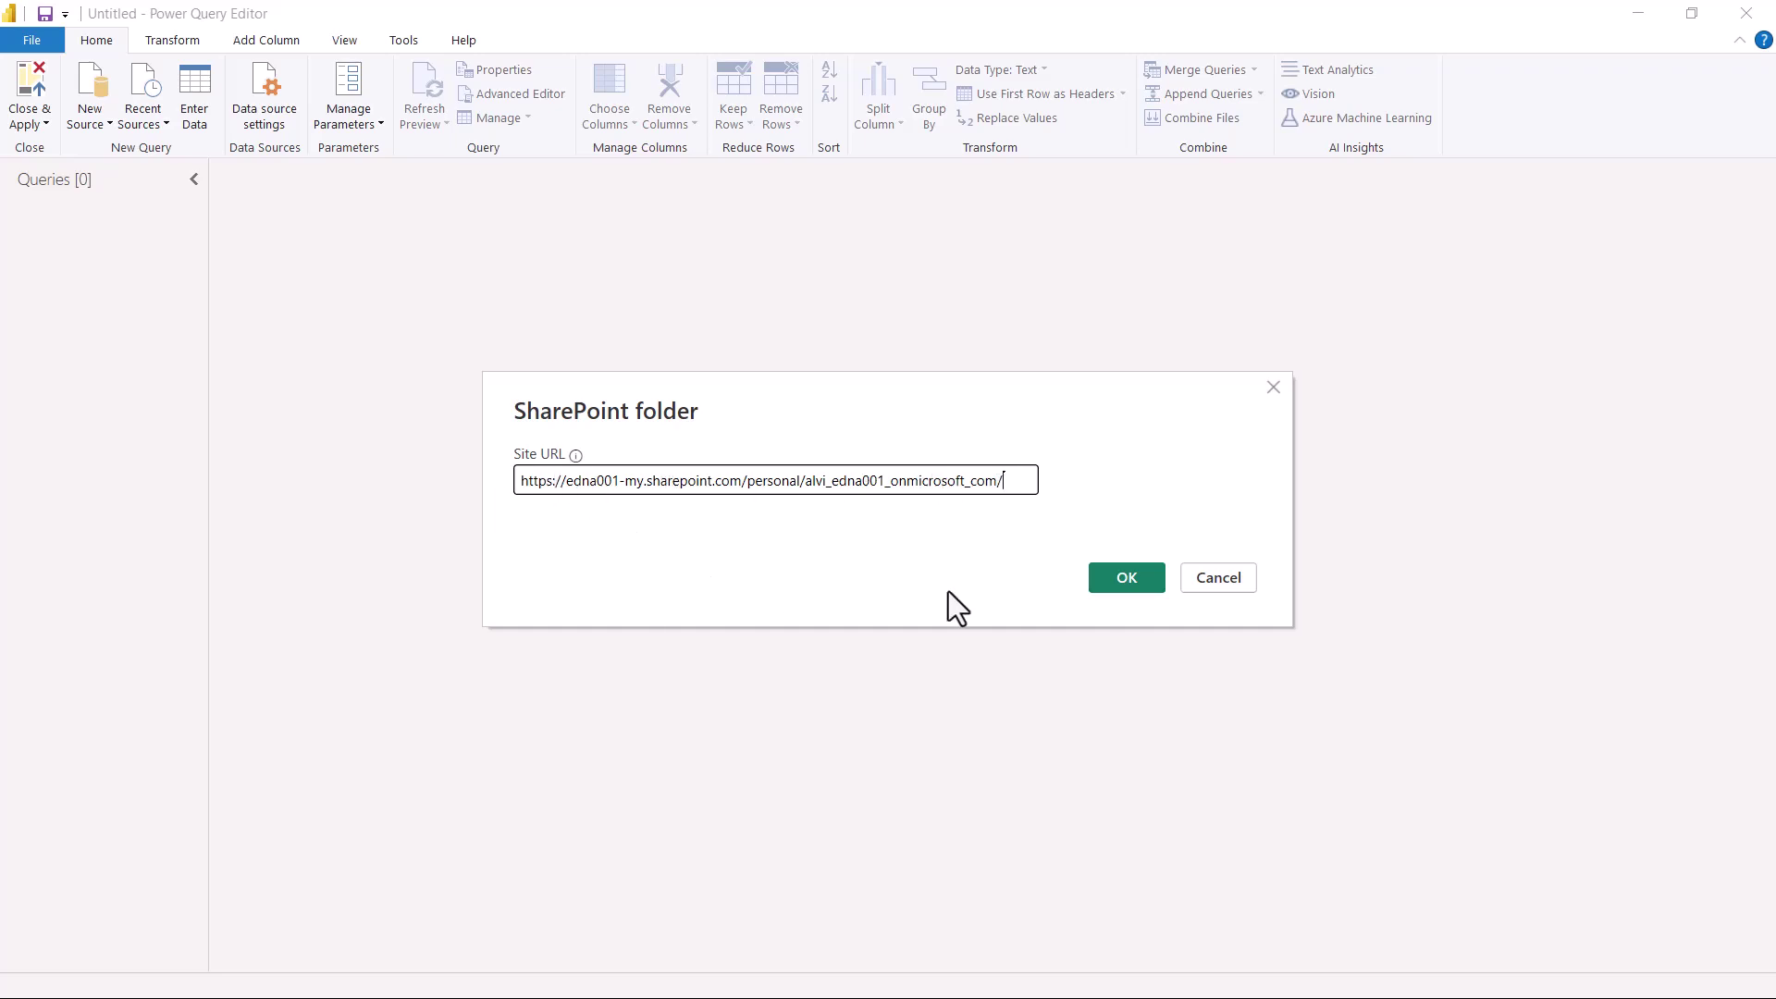
pyautogui.click(1118, 581)
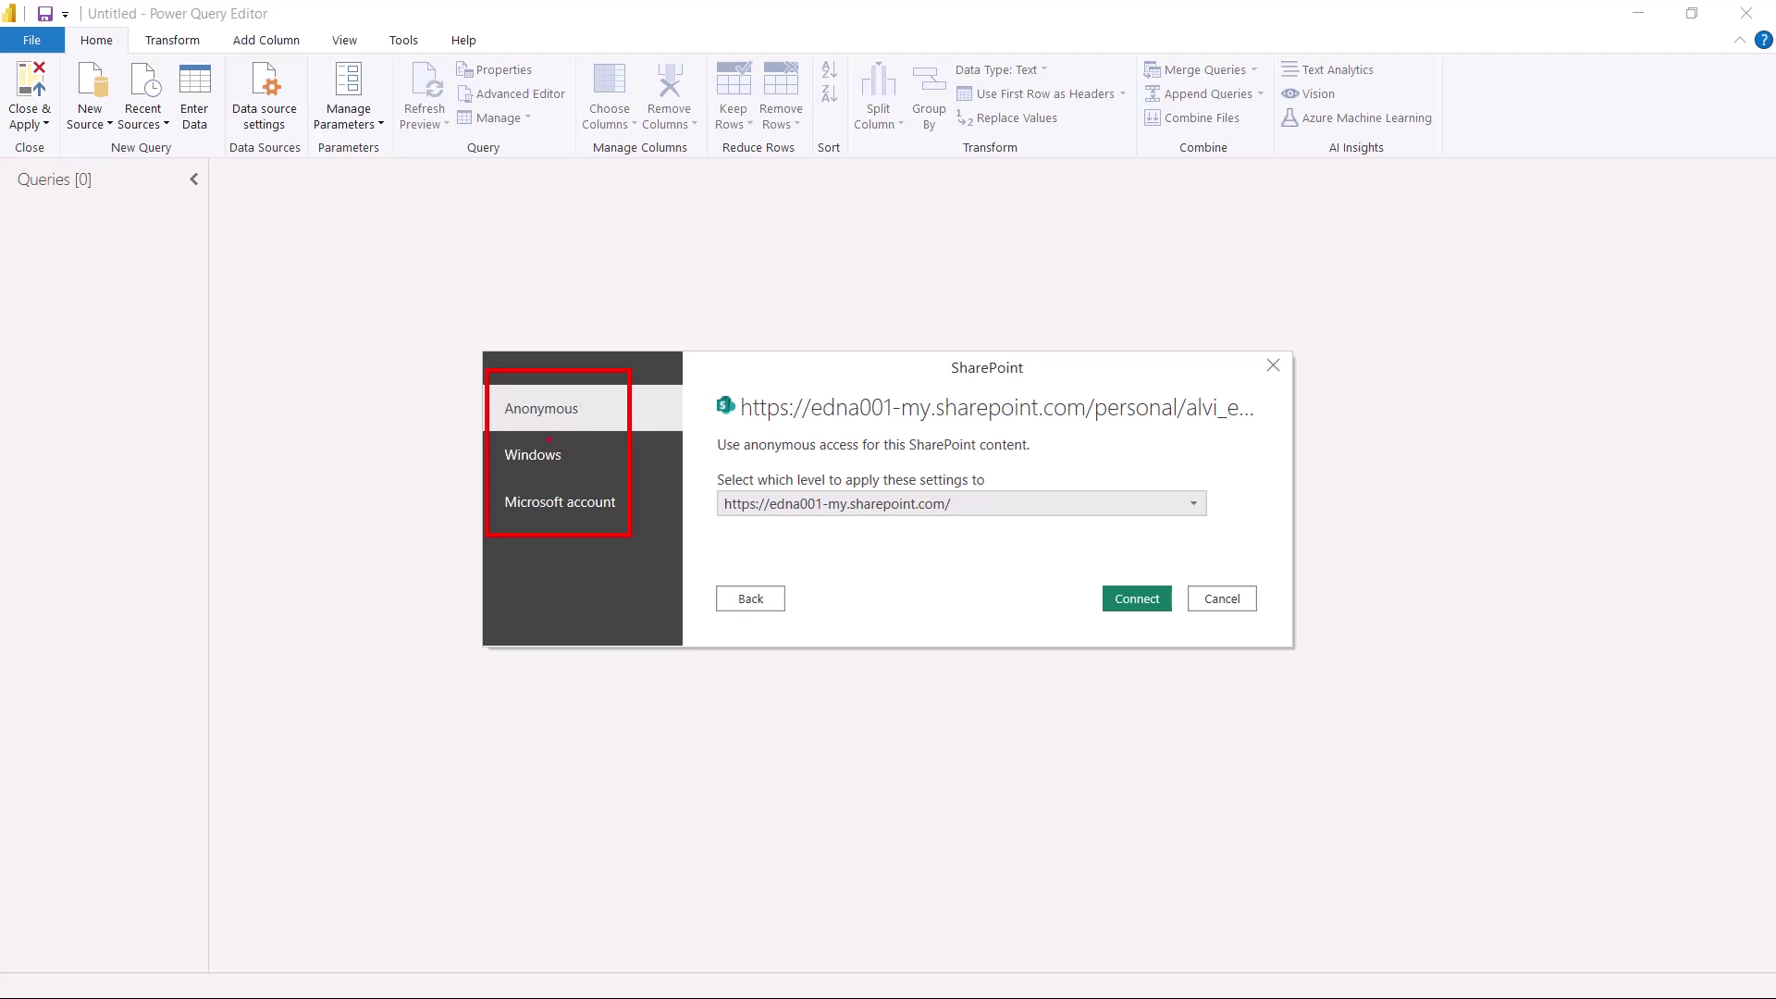
# Step: Connect with a Microsoft account and load the site's file list as Query1
pyautogui.click(537, 513)
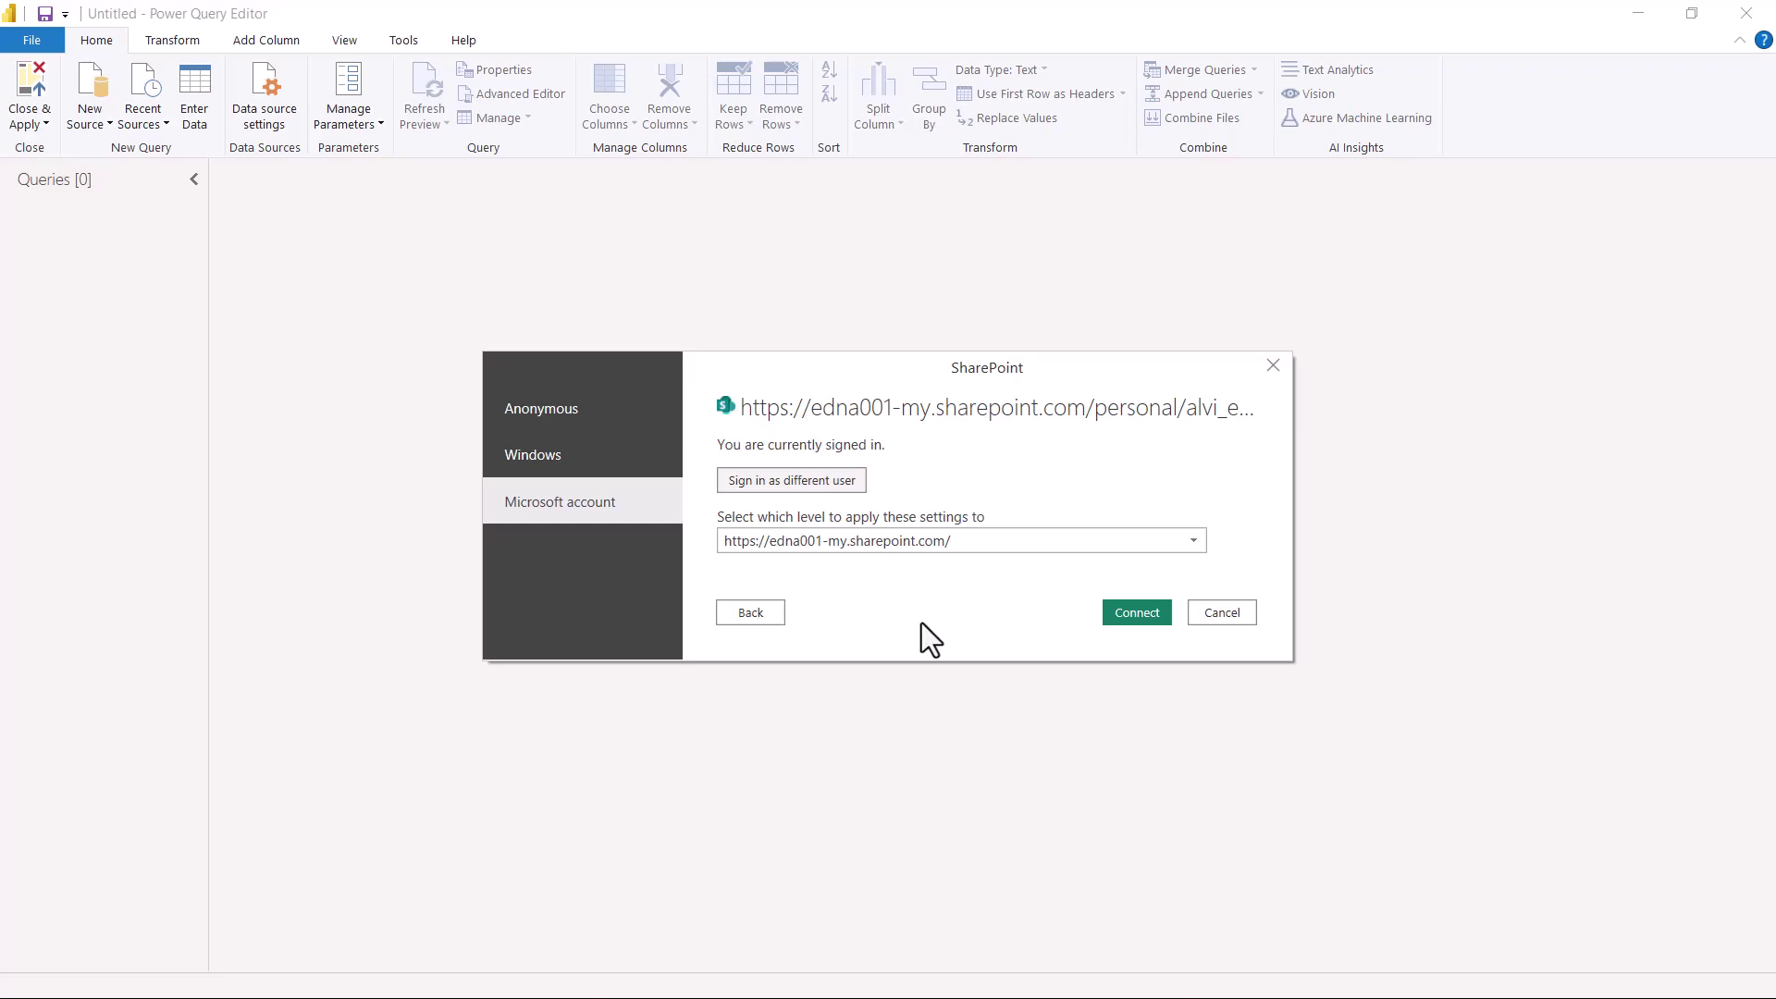
pyautogui.click(1136, 613)
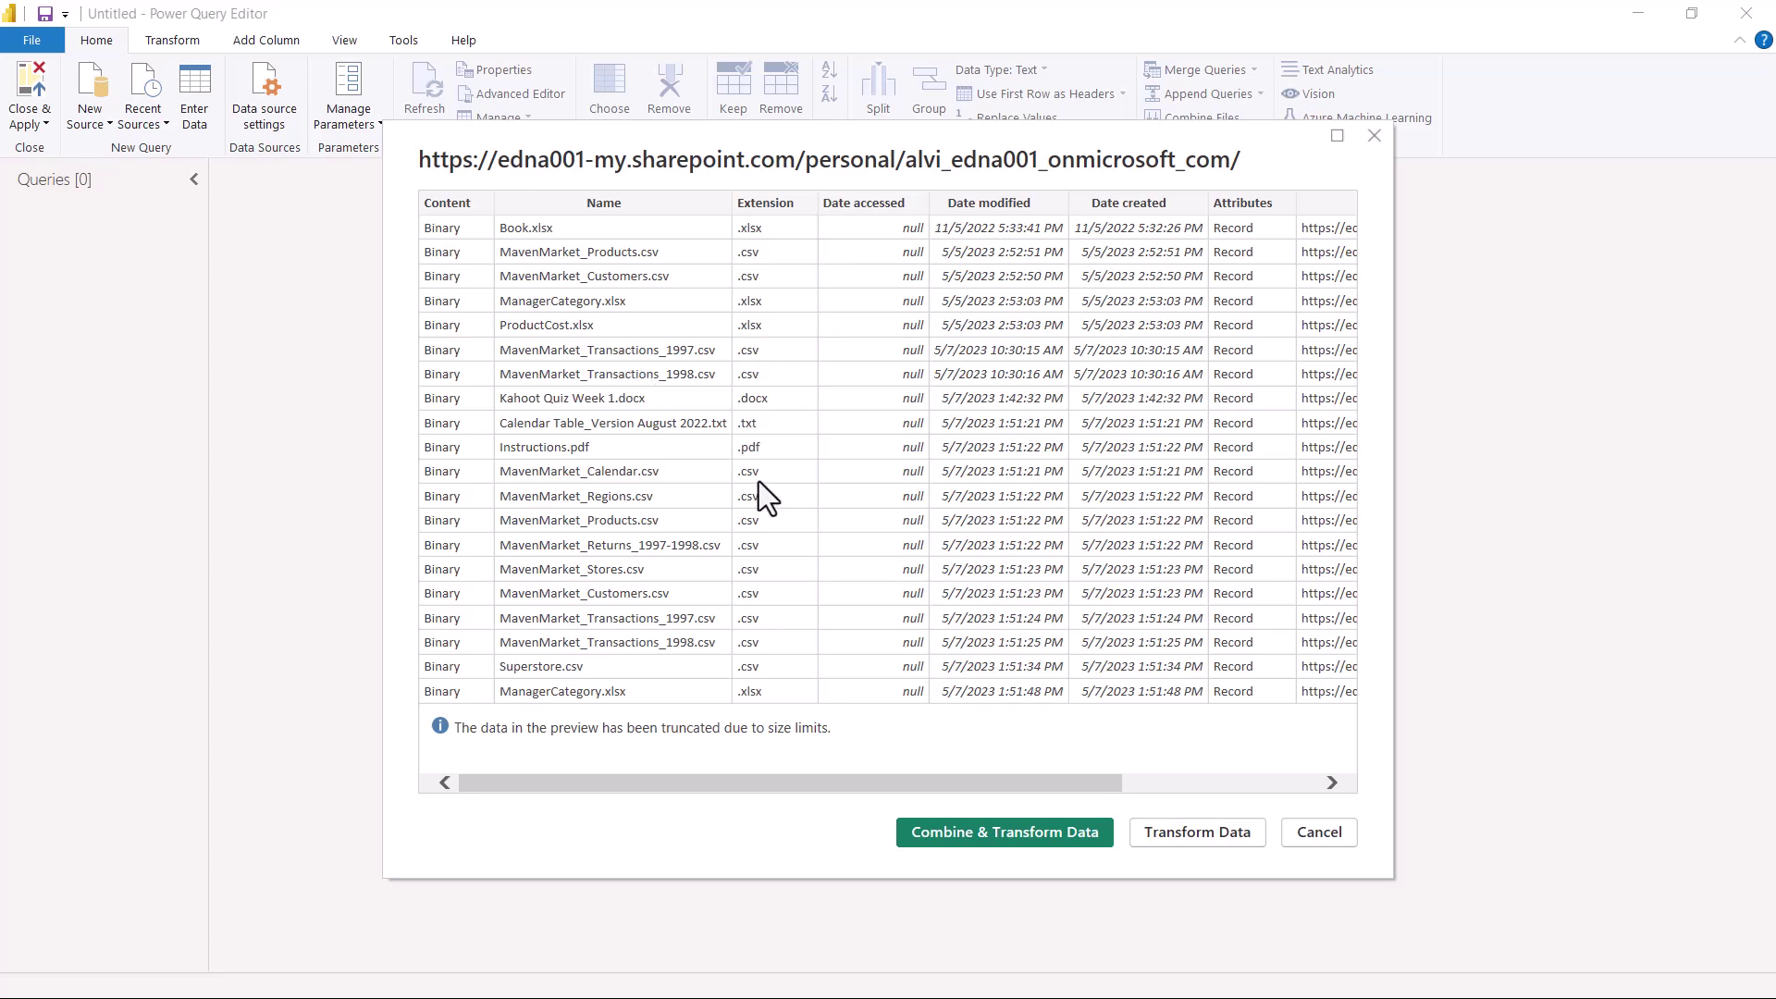
pyautogui.click(1173, 835)
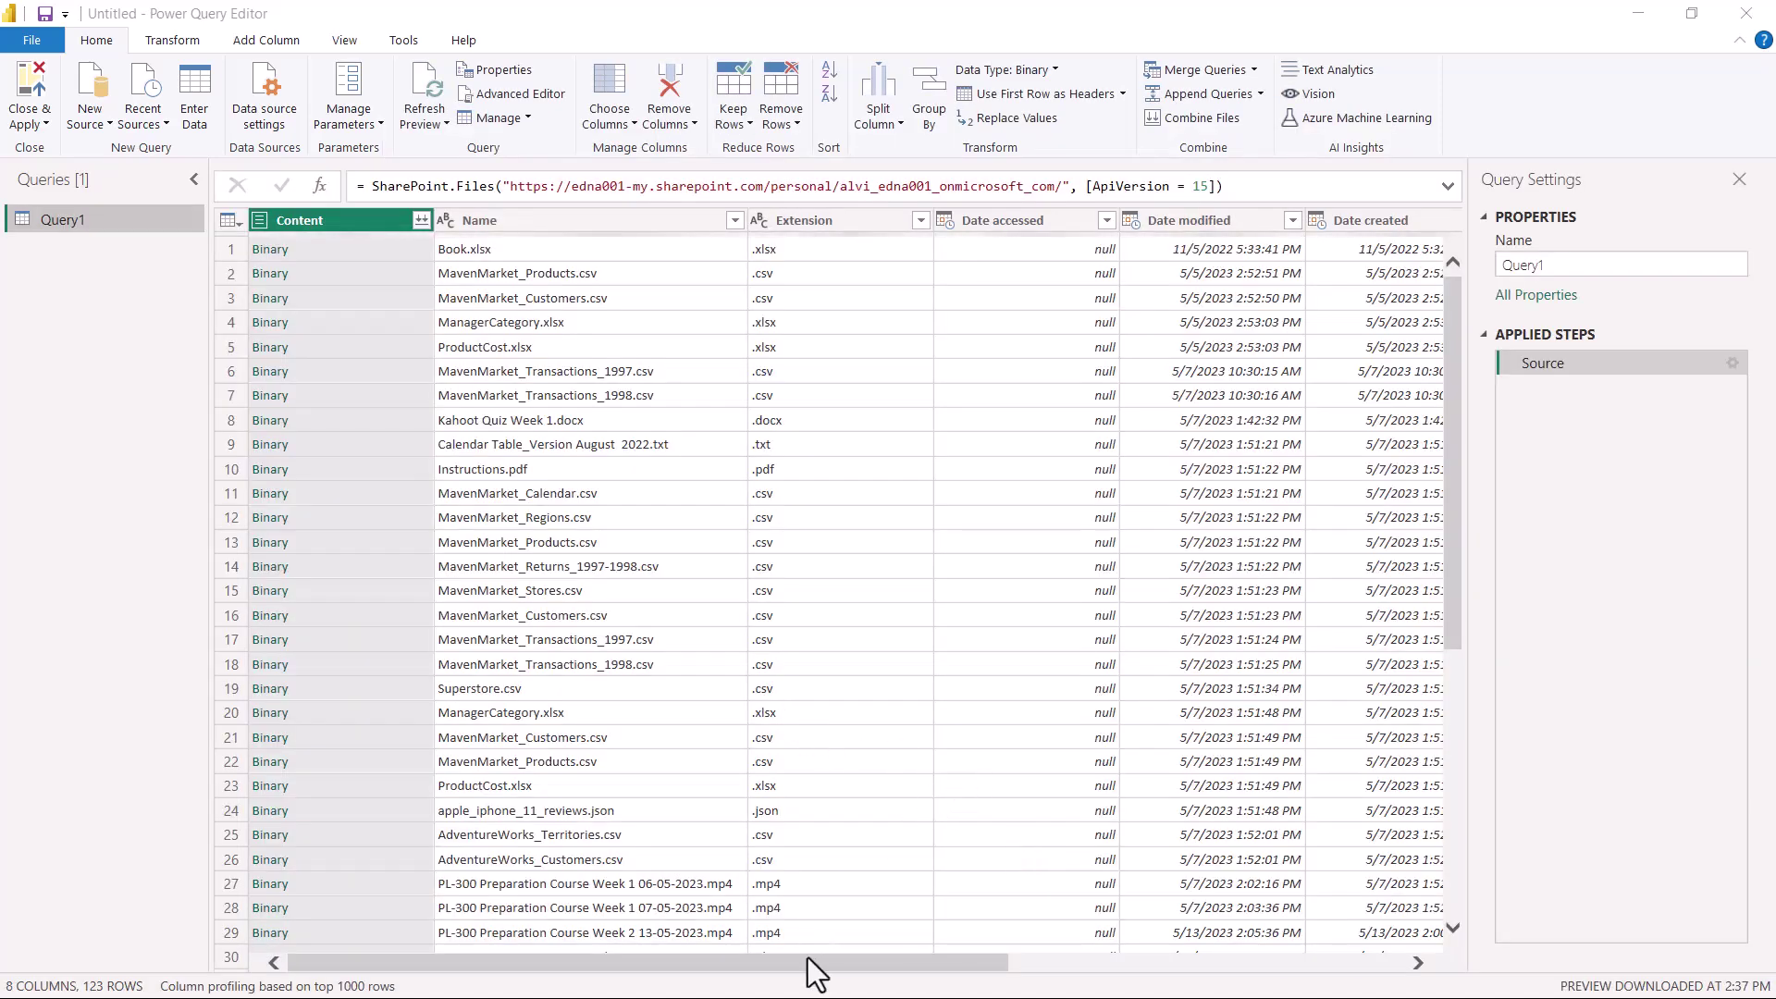
# Step: Filter Folder Path to the first 'transactions' folder, keeping the 1997 and 1998 CSVs
pyautogui.moveTo(808, 958); pyautogui.dragTo(1252, 960)
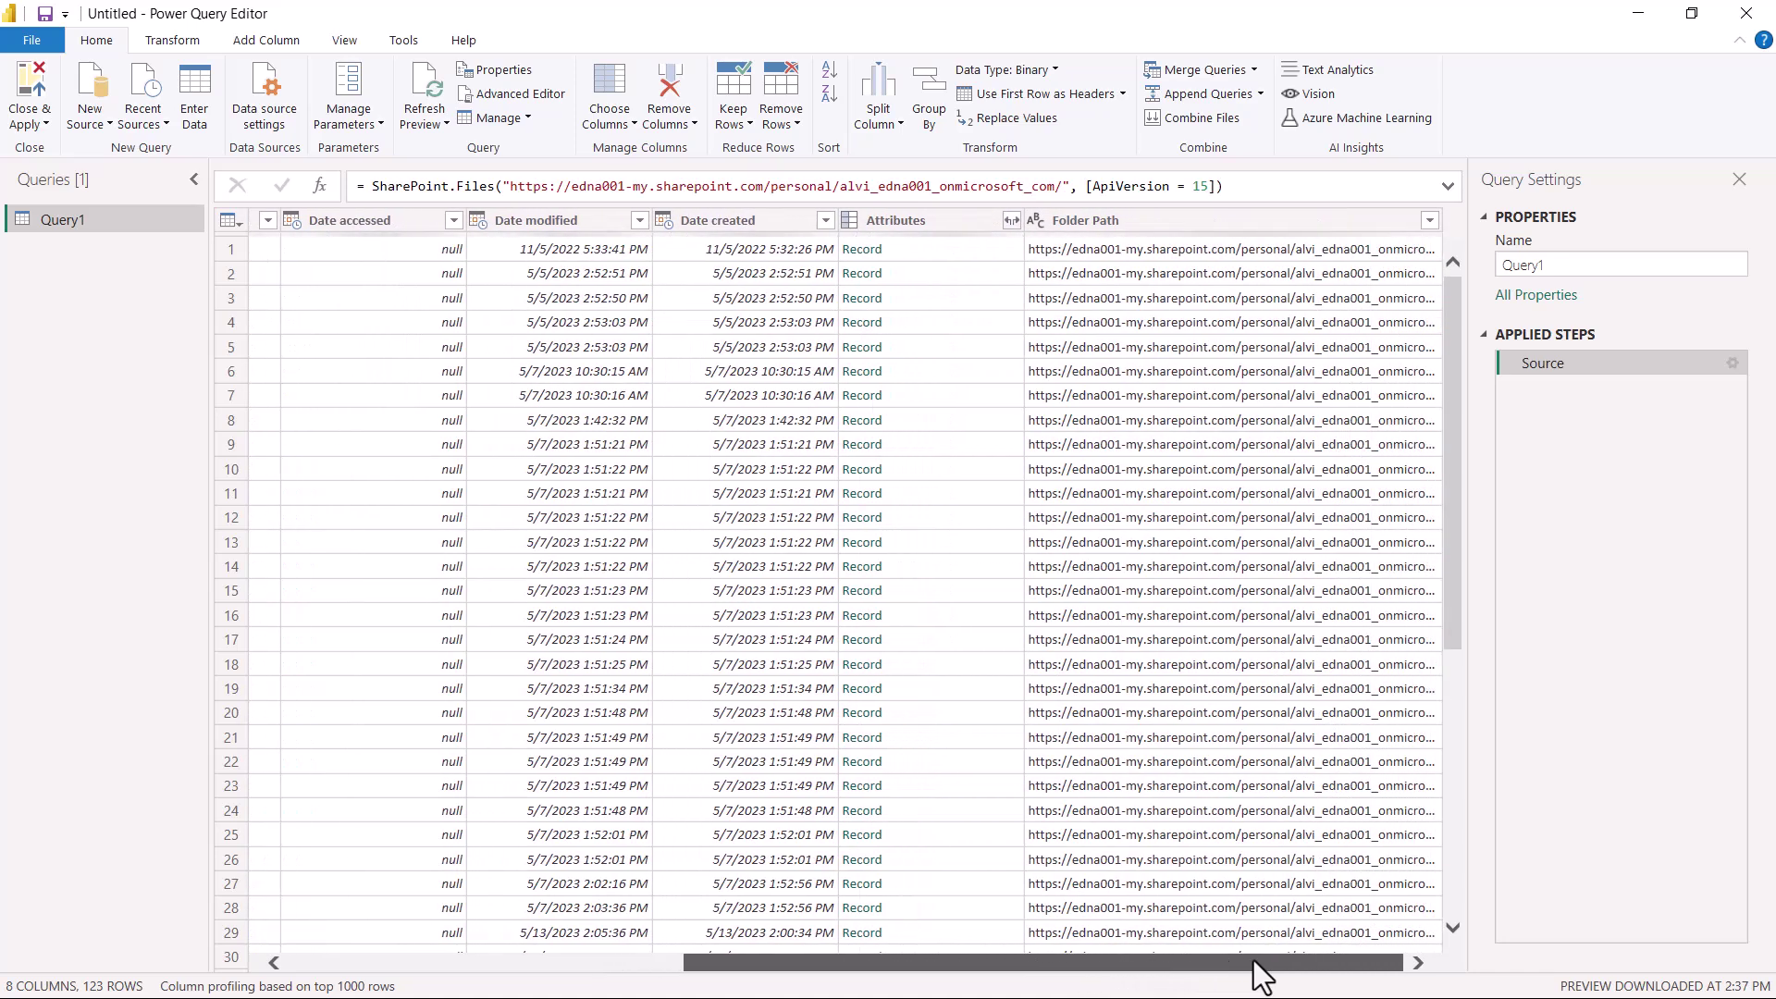
pyautogui.click(1151, 223)
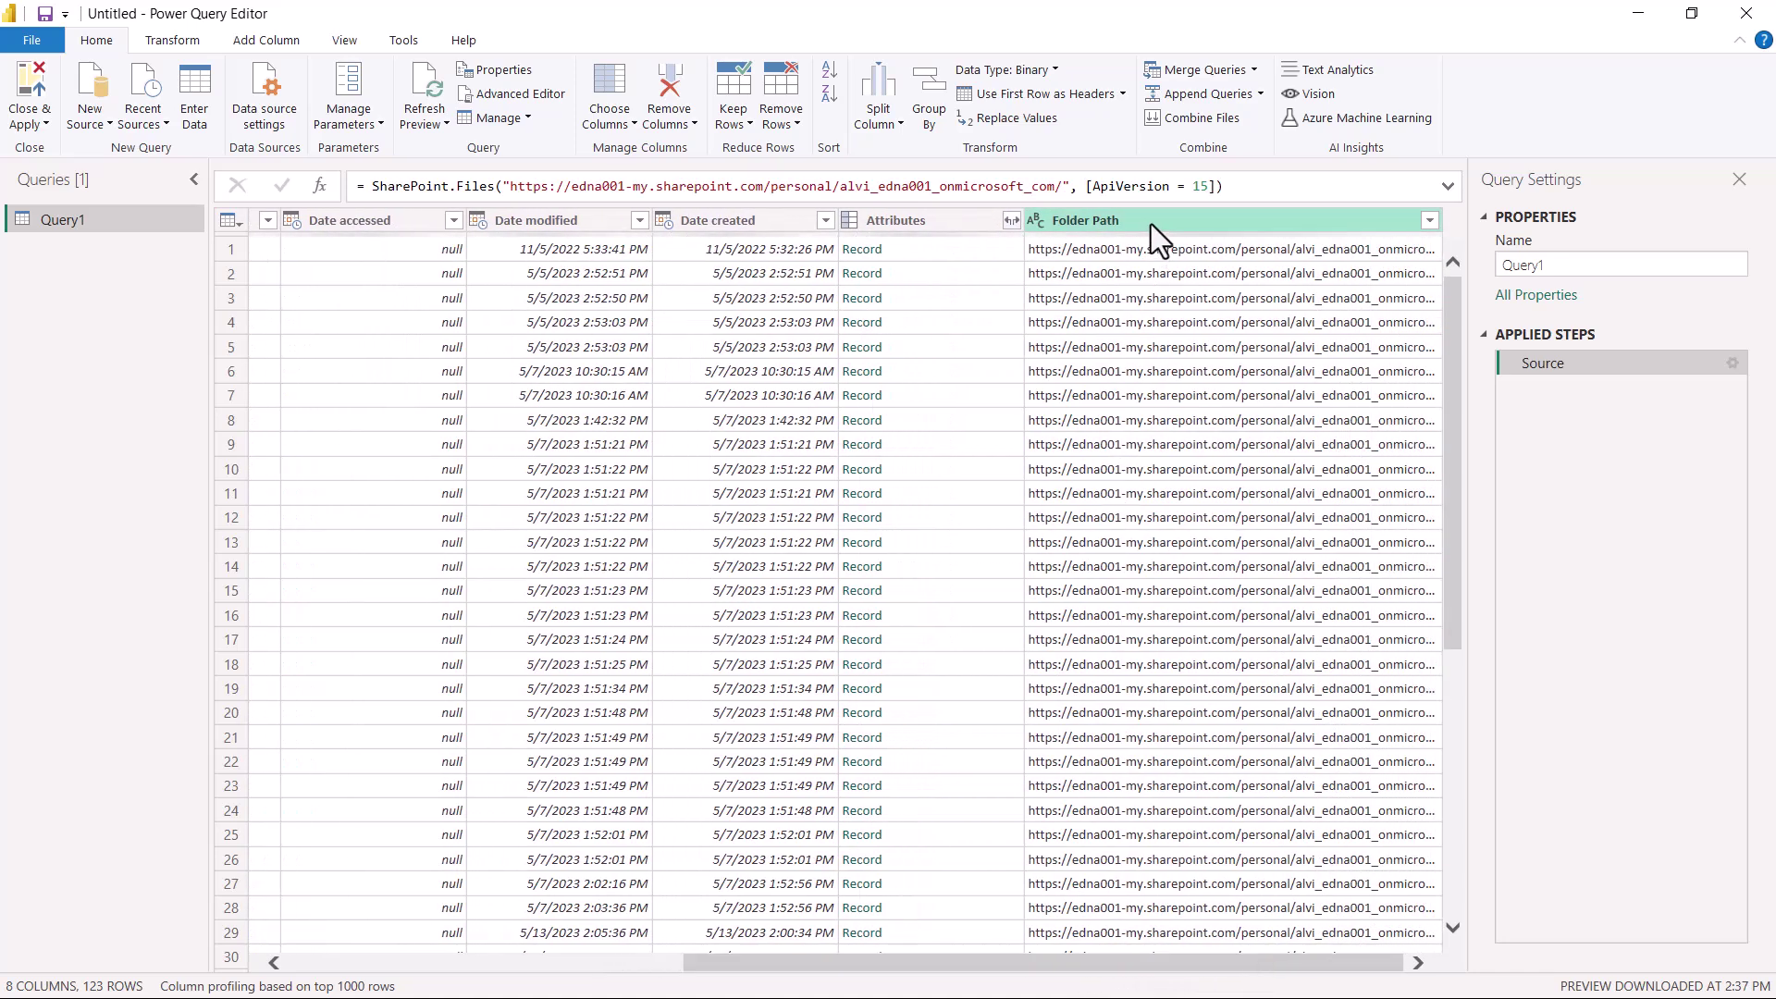
pyautogui.click(1150, 224)
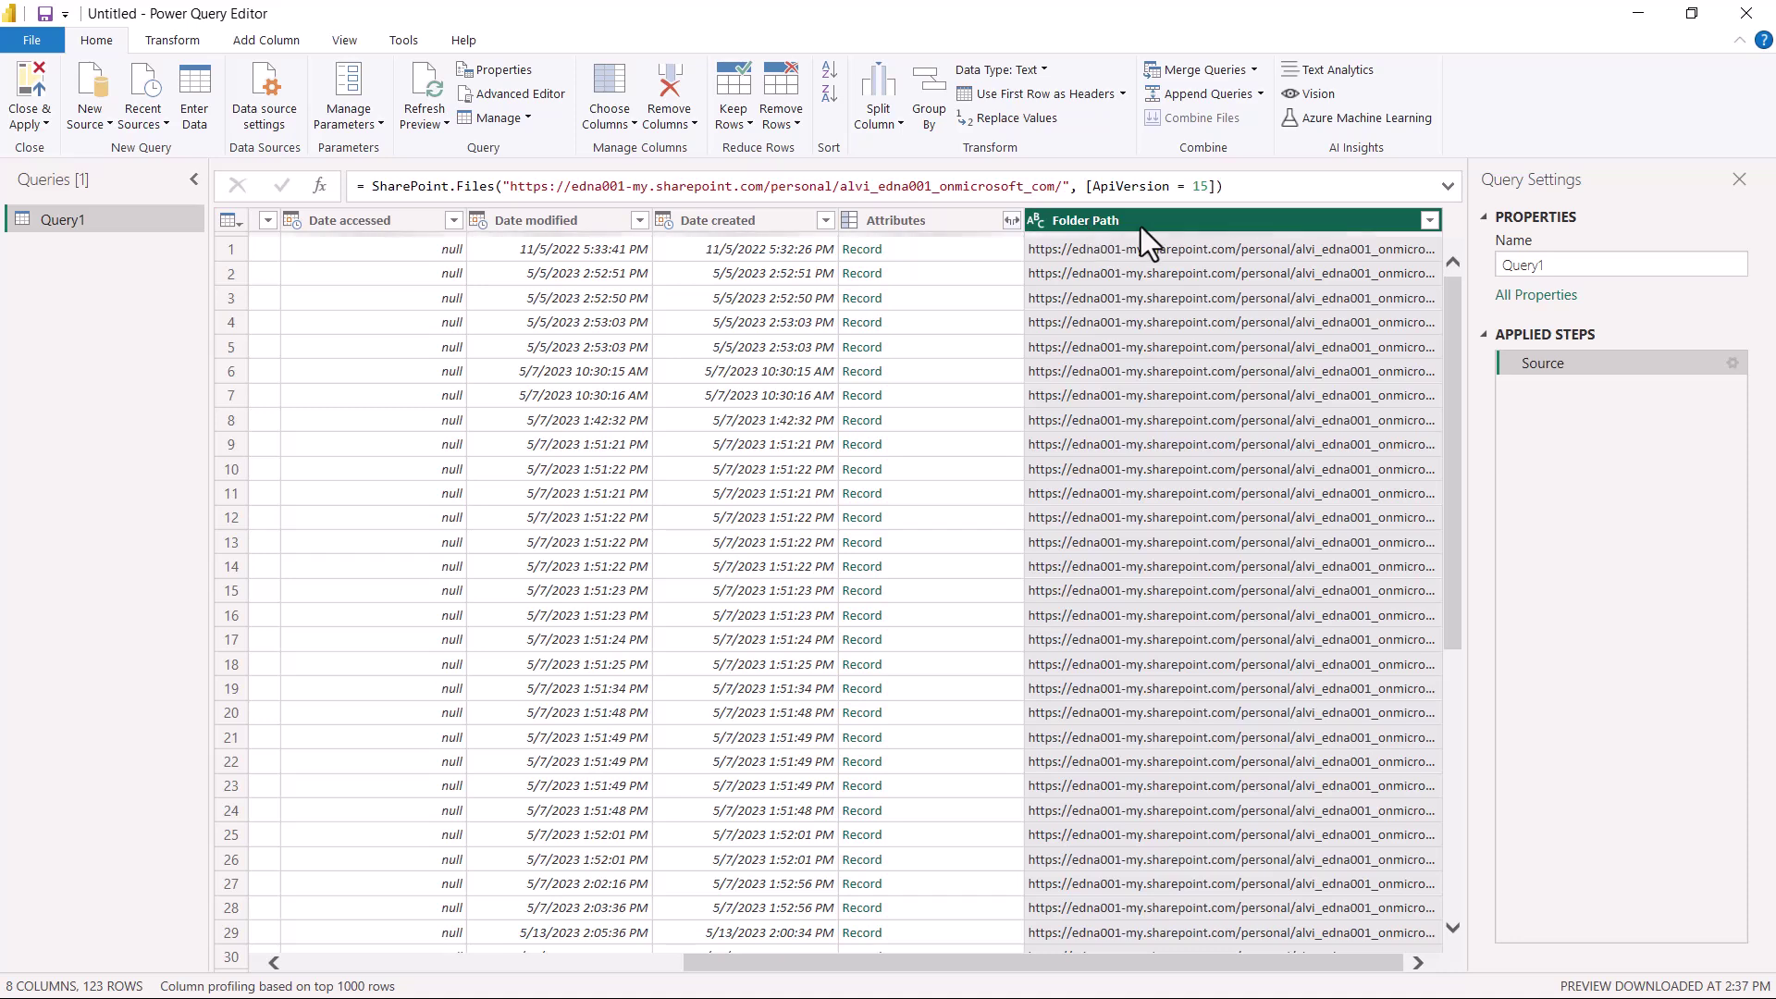
pyautogui.click(1430, 222)
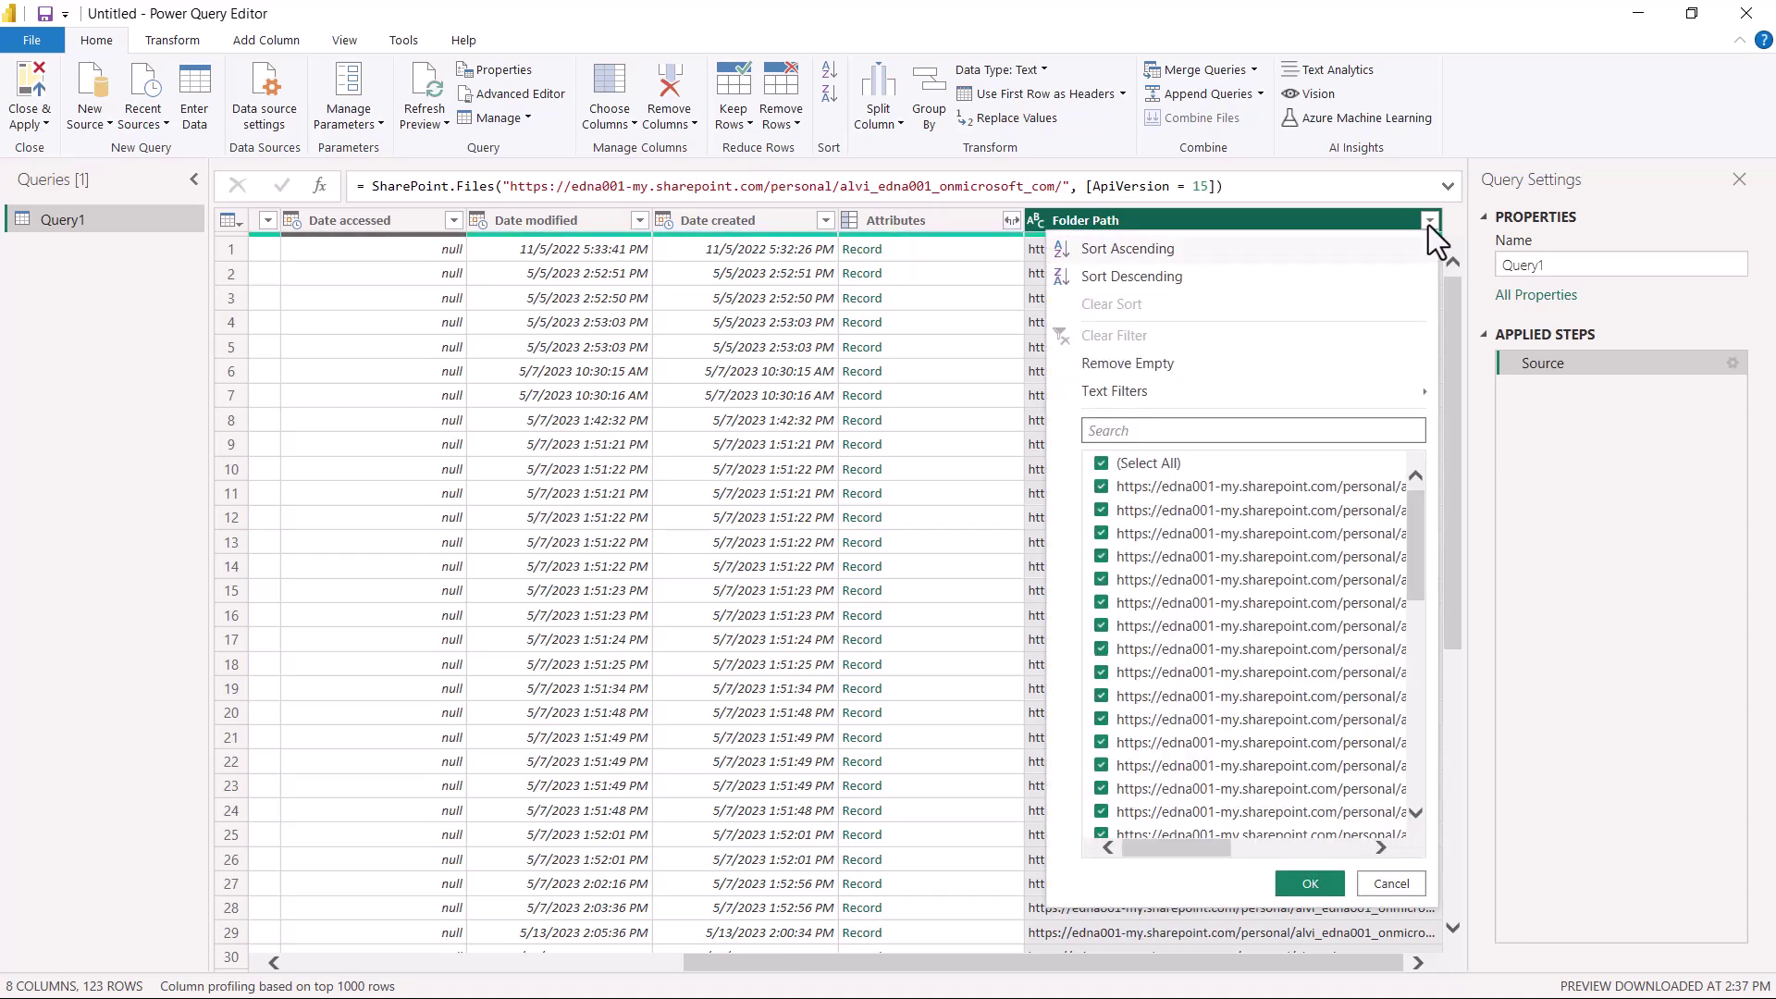
pyautogui.click(1108, 431)
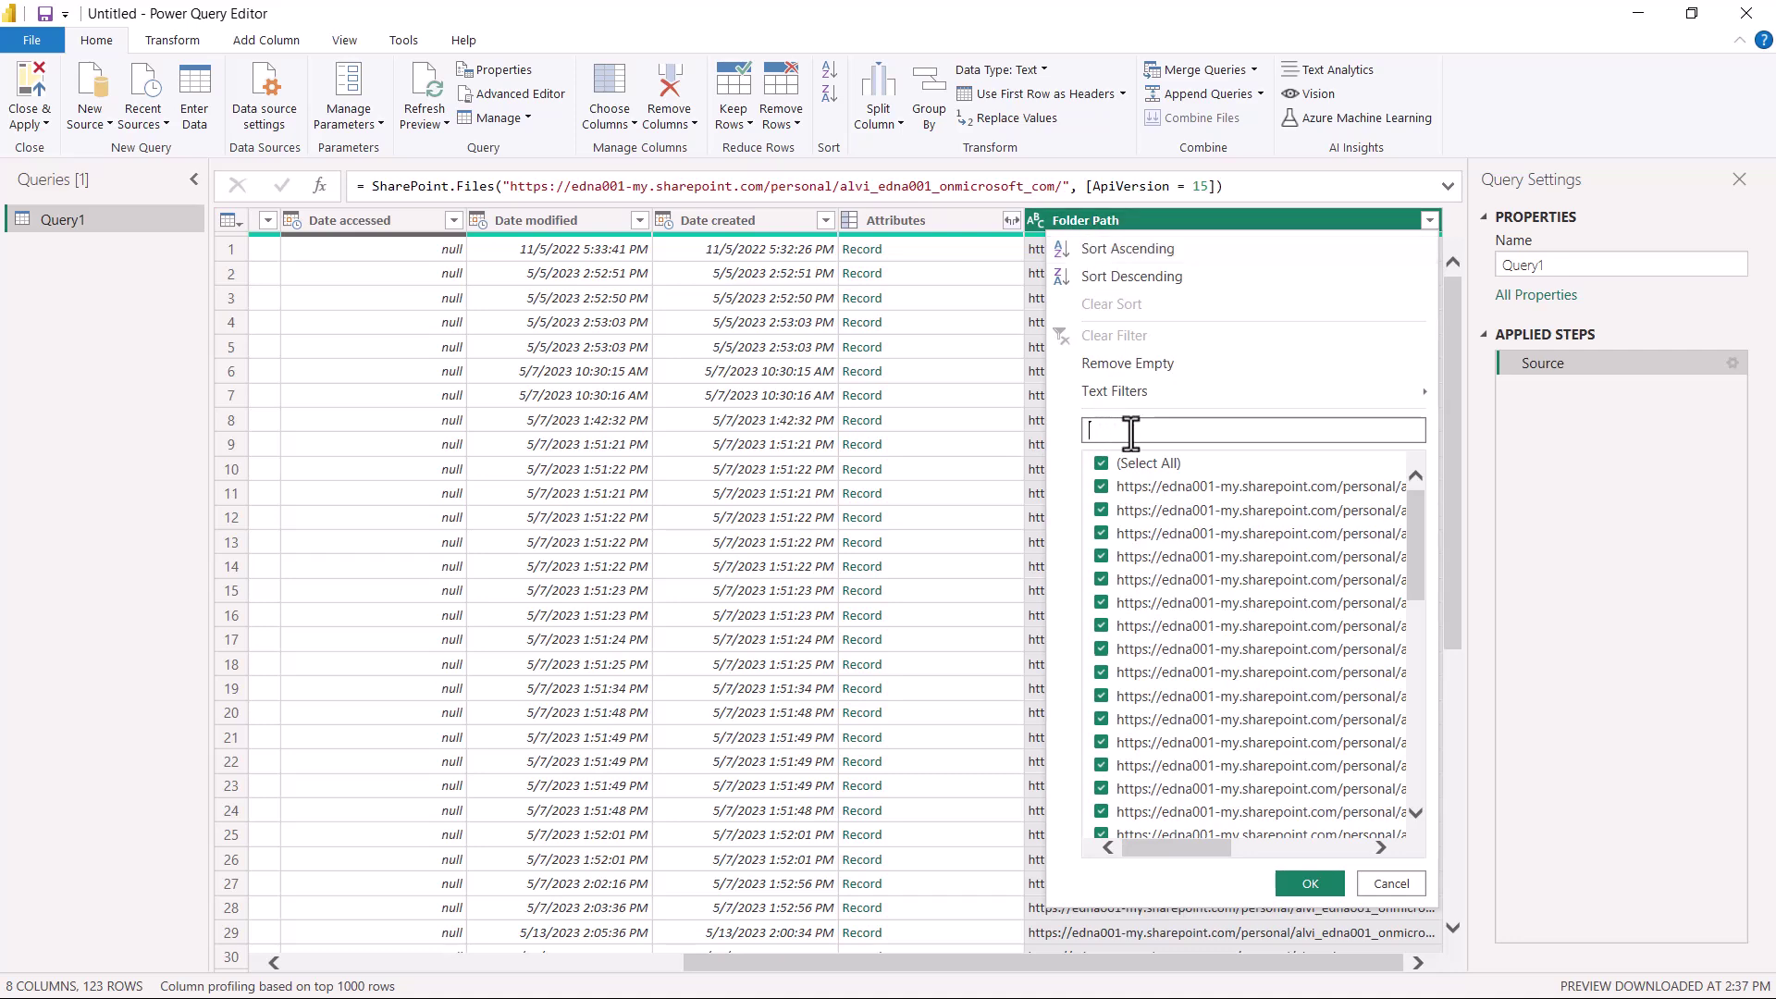
pyautogui.write('transaction')
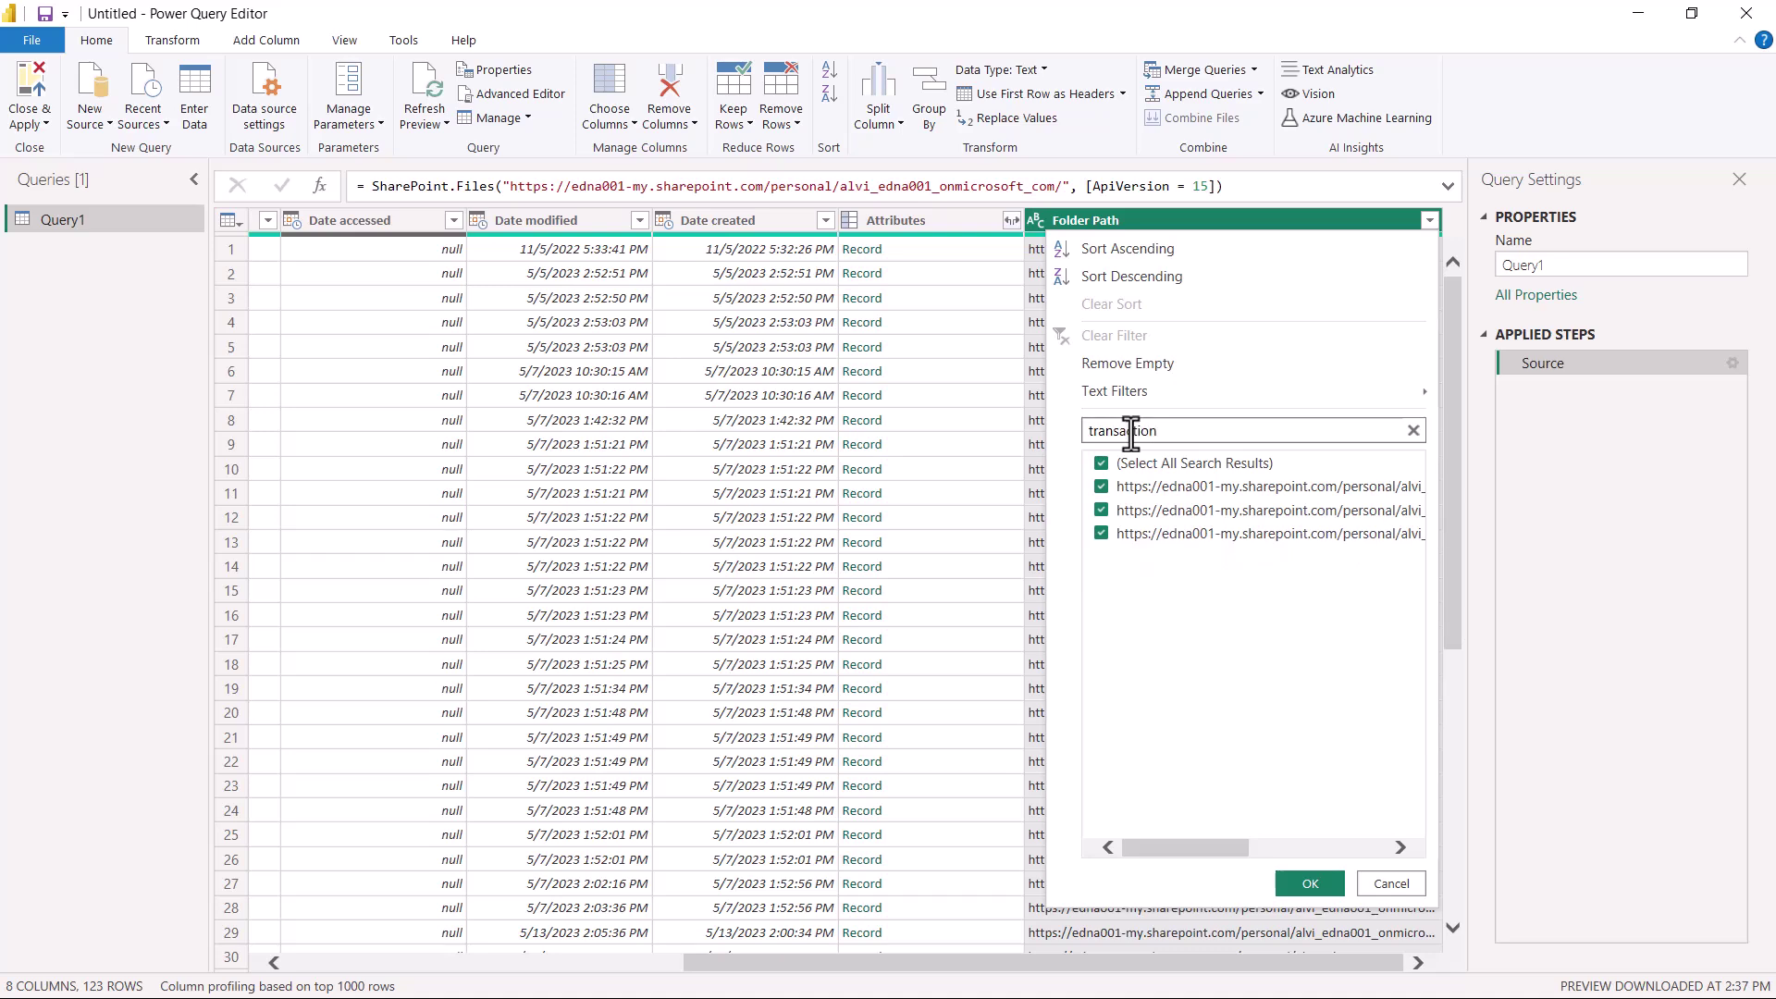
pyautogui.write('s')
pyautogui.click(1167, 463)
pyautogui.click(1168, 488)
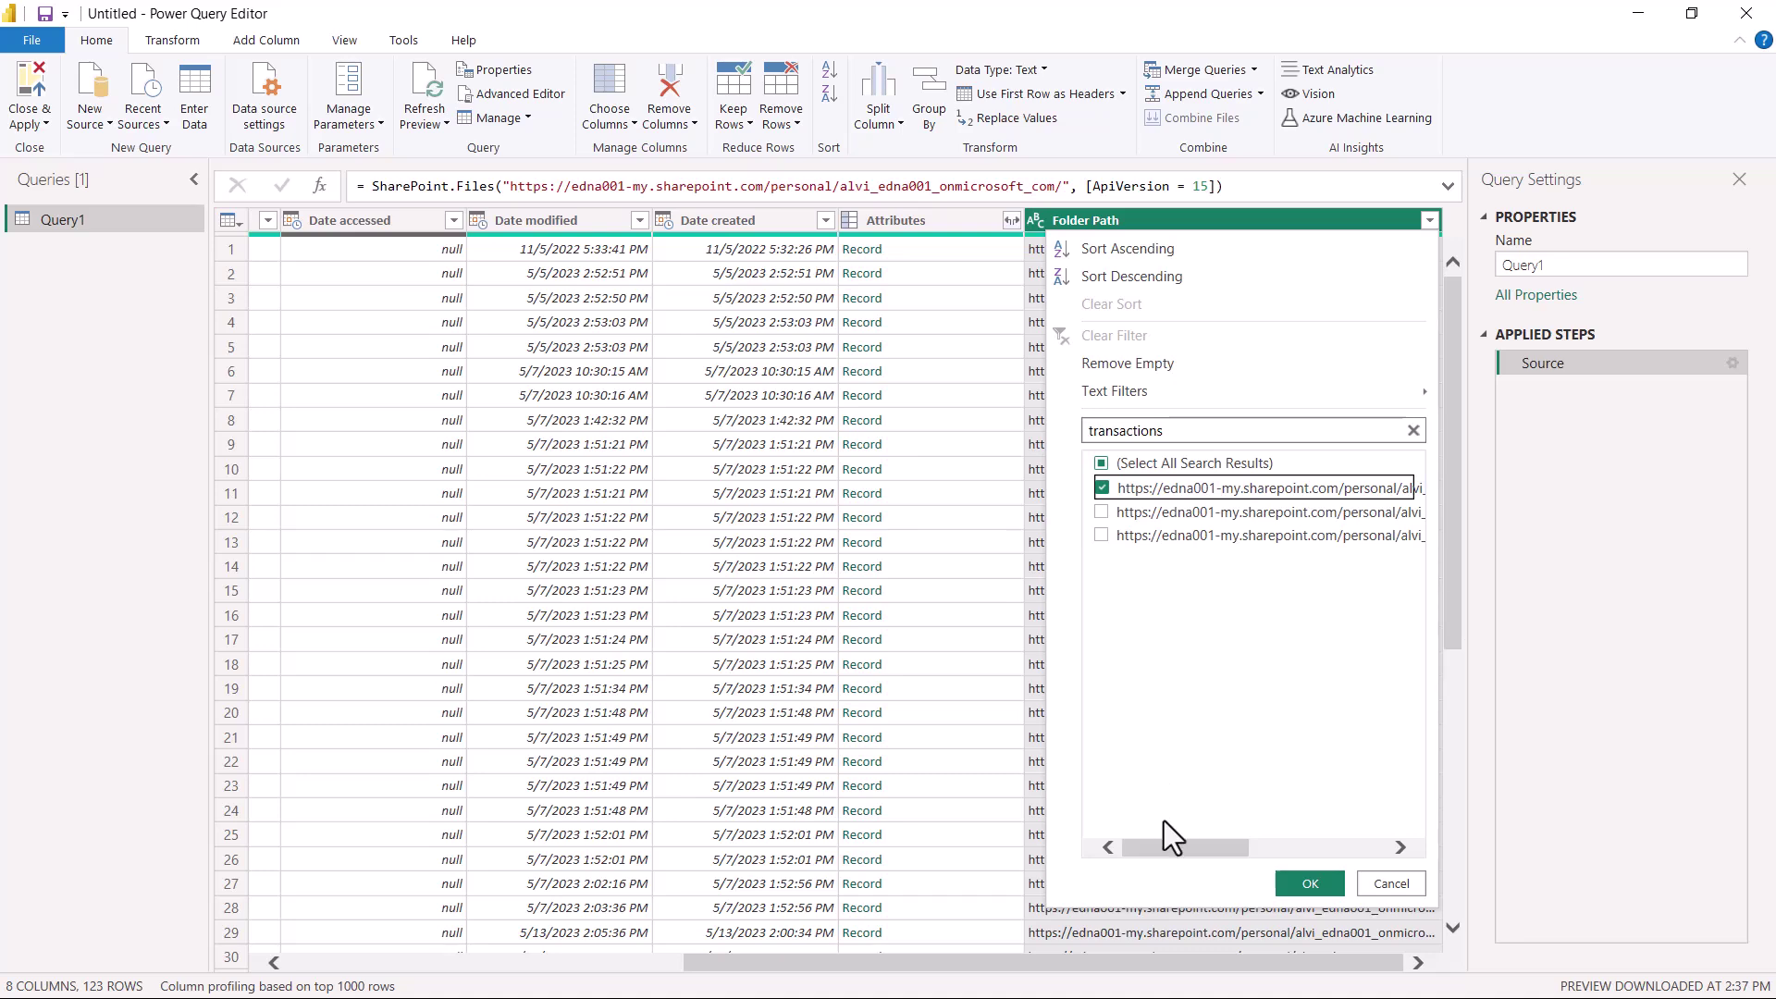
pyautogui.moveTo(1163, 852); pyautogui.dragTo(1127, 857)
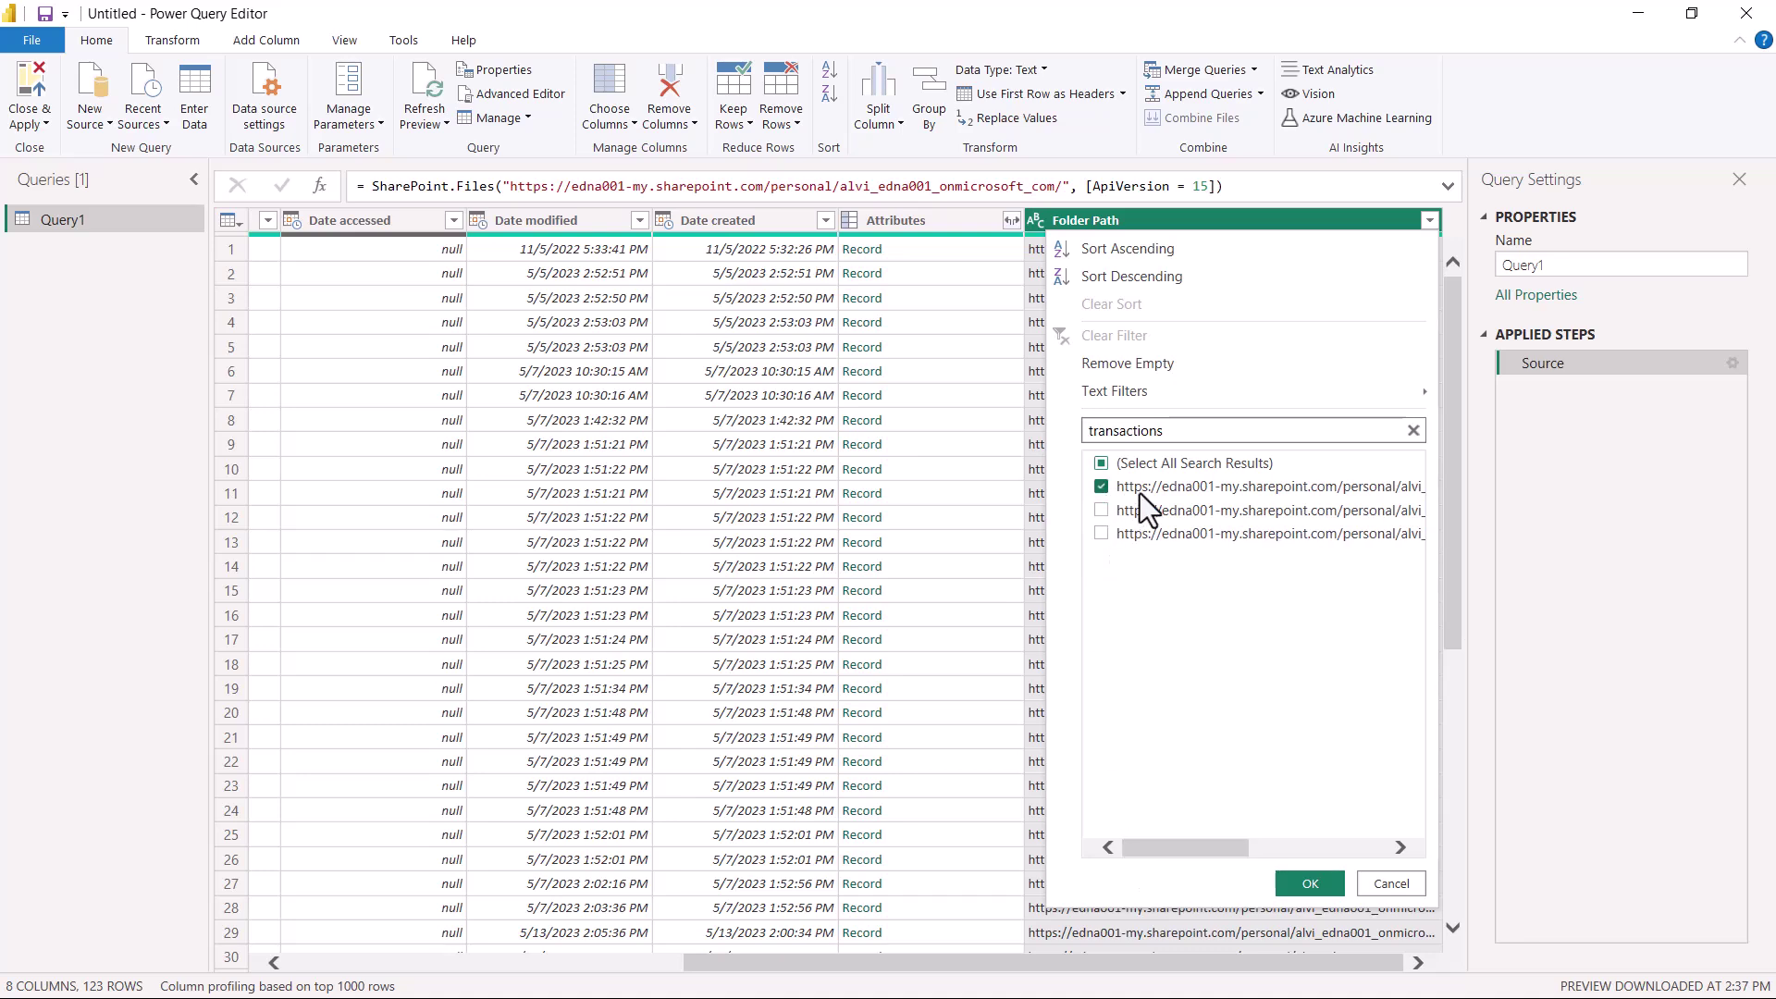
pyautogui.click(1311, 879)
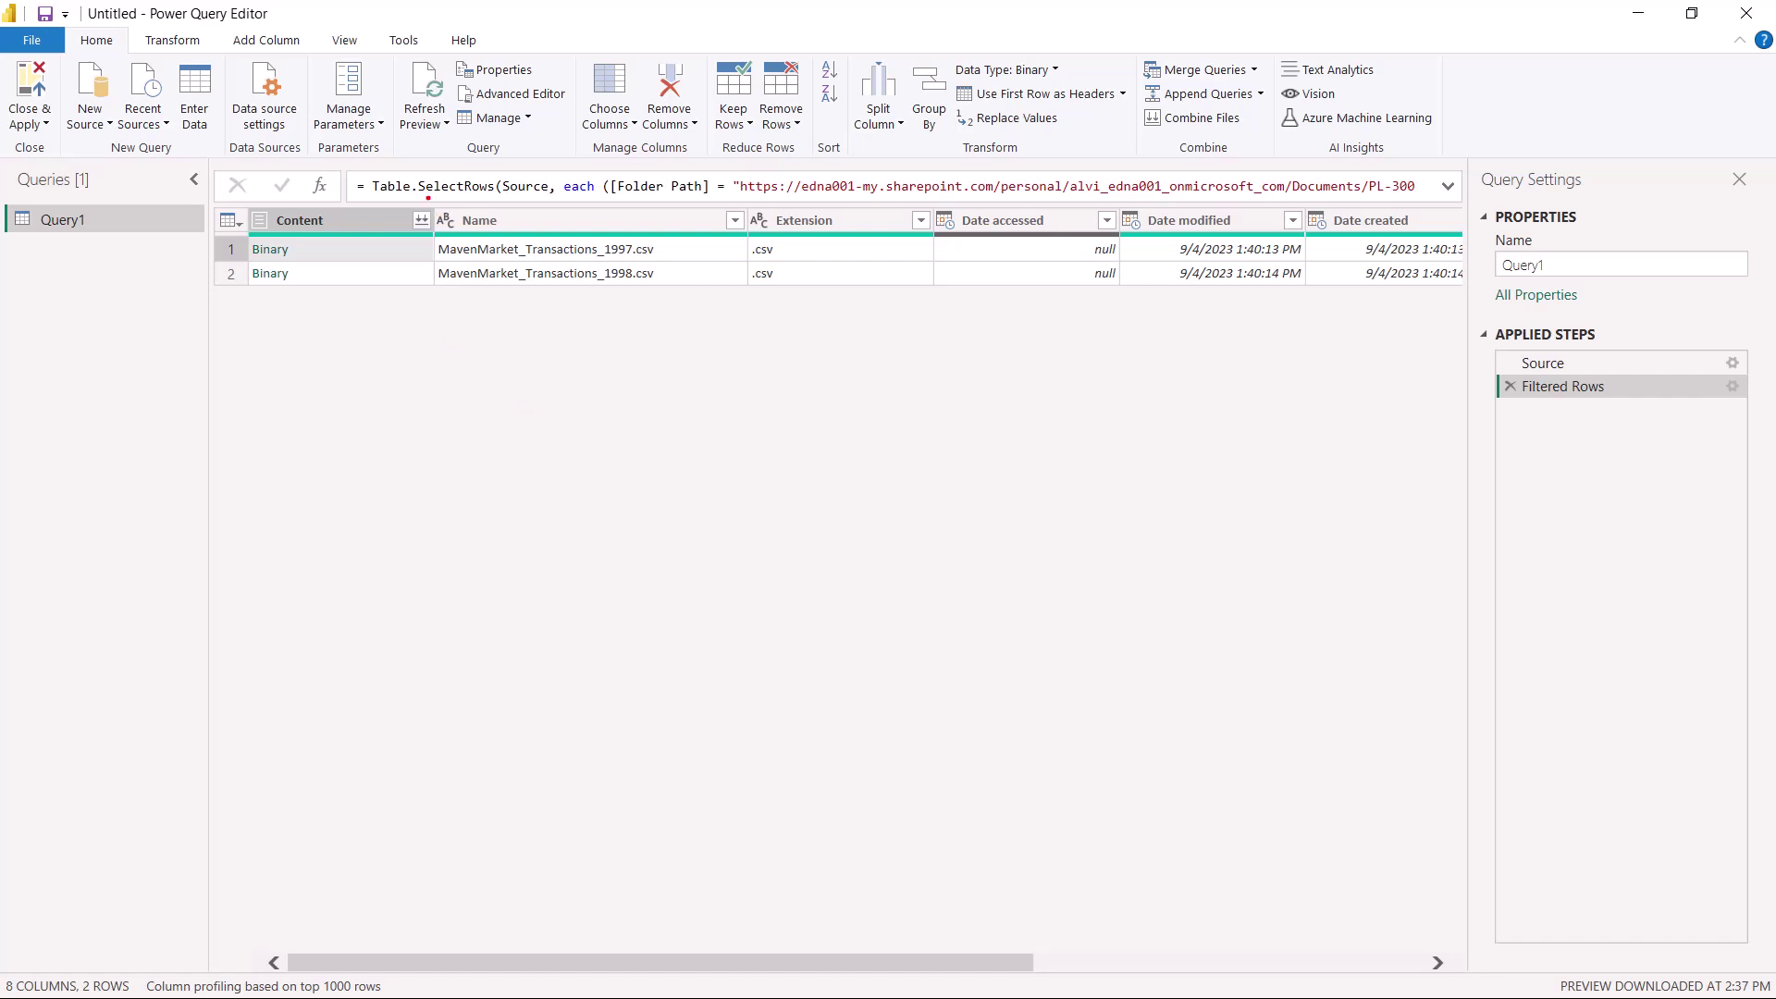
pyautogui.moveTo(427, 196)
pyautogui.mouseDown()
pyautogui.moveTo(465, 265)
pyautogui.moveTo(667, 298)
pyautogui.mouseUp()
# Step: Add the 1997 file's Binary as a new query and import it as a CSV table
pyautogui.click(396, 252)
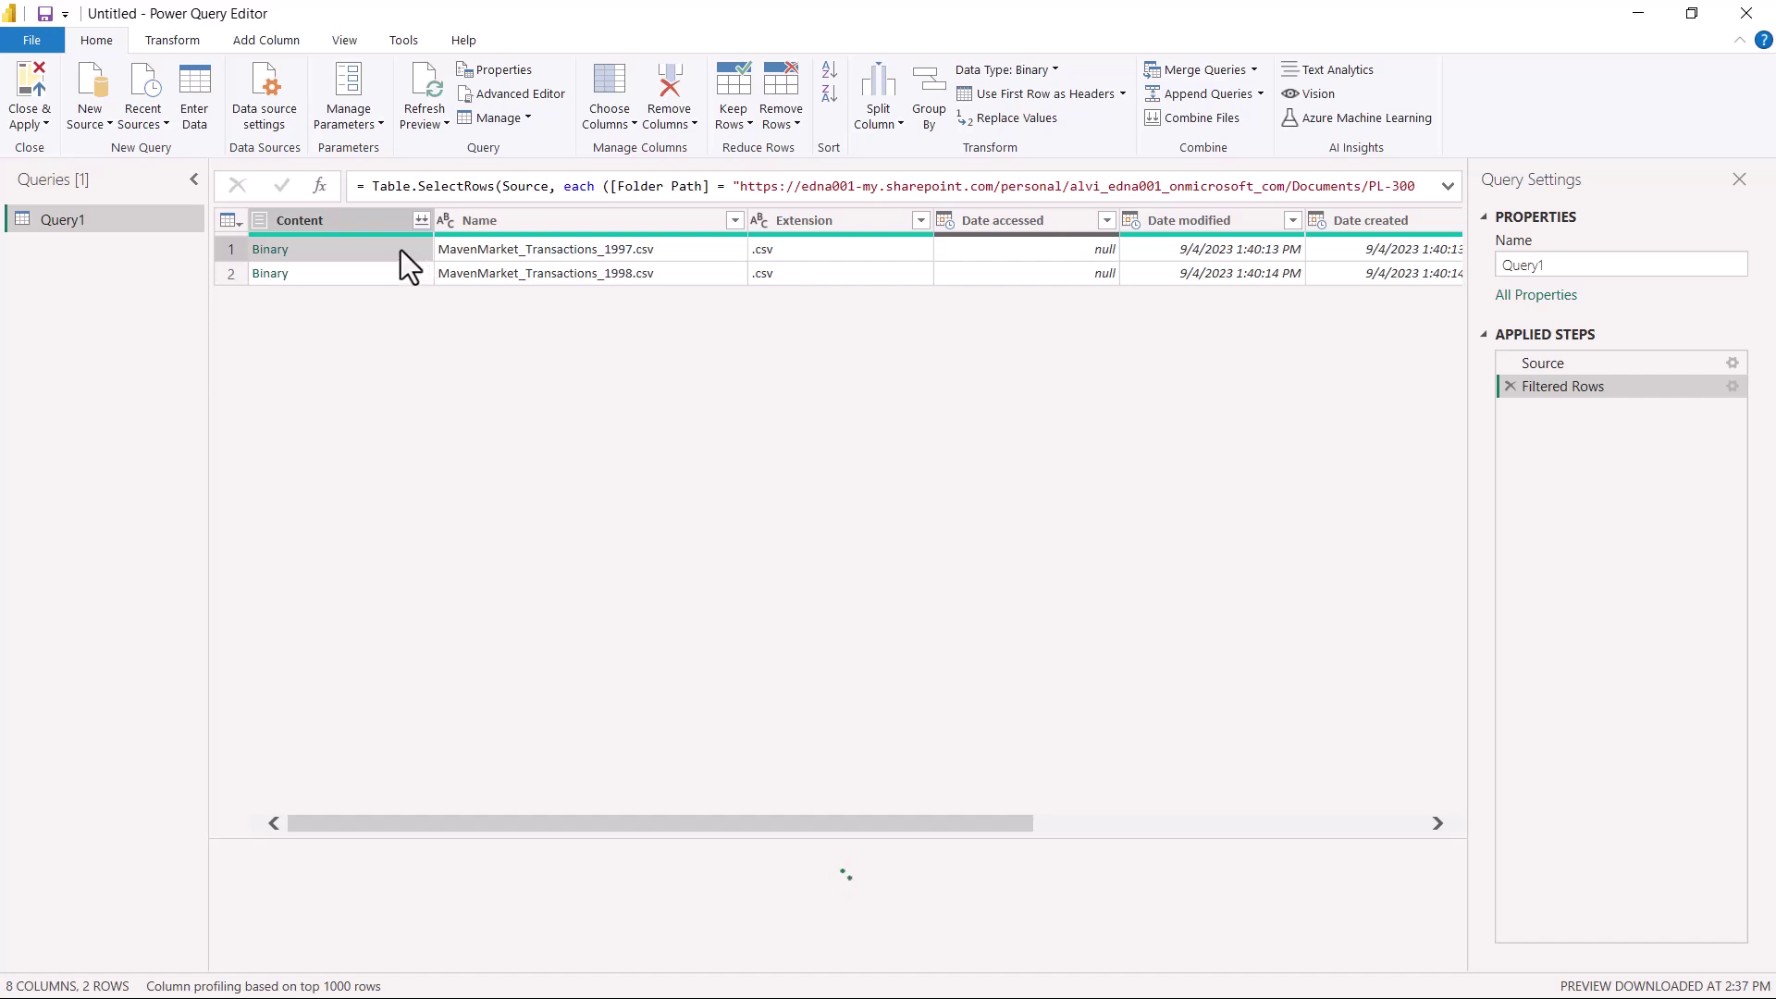
pyautogui.rightClick(401, 250)
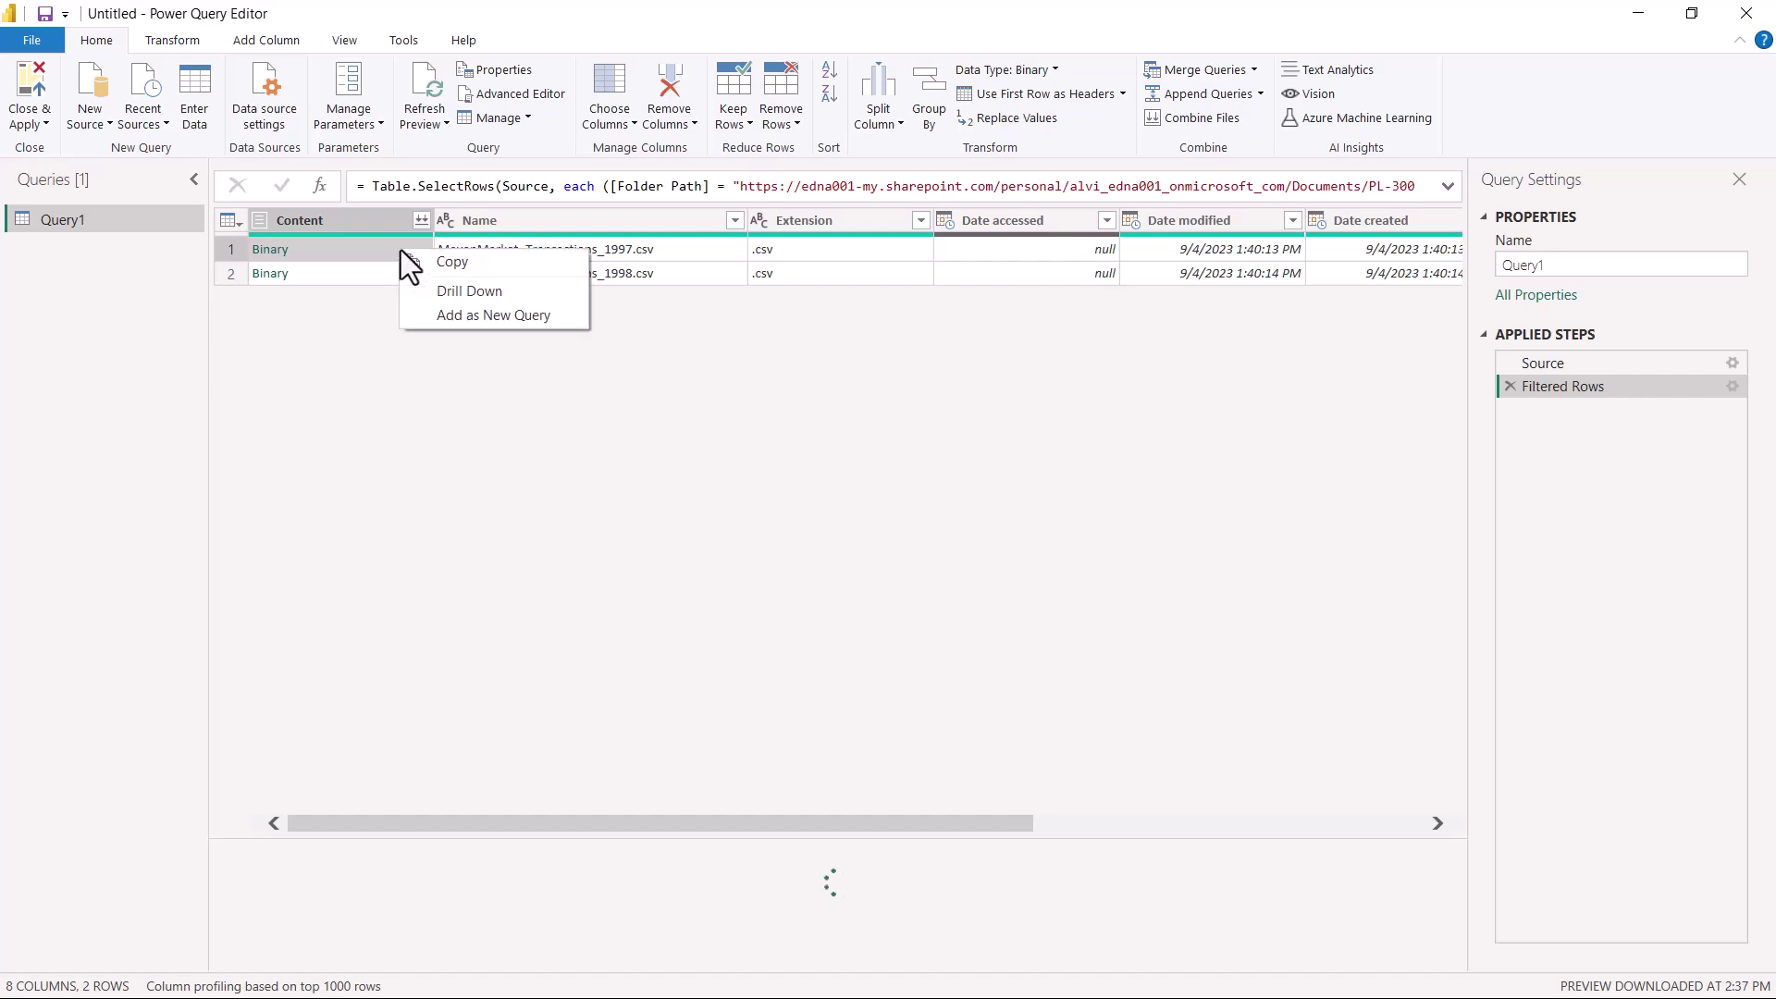
pyautogui.click(465, 316)
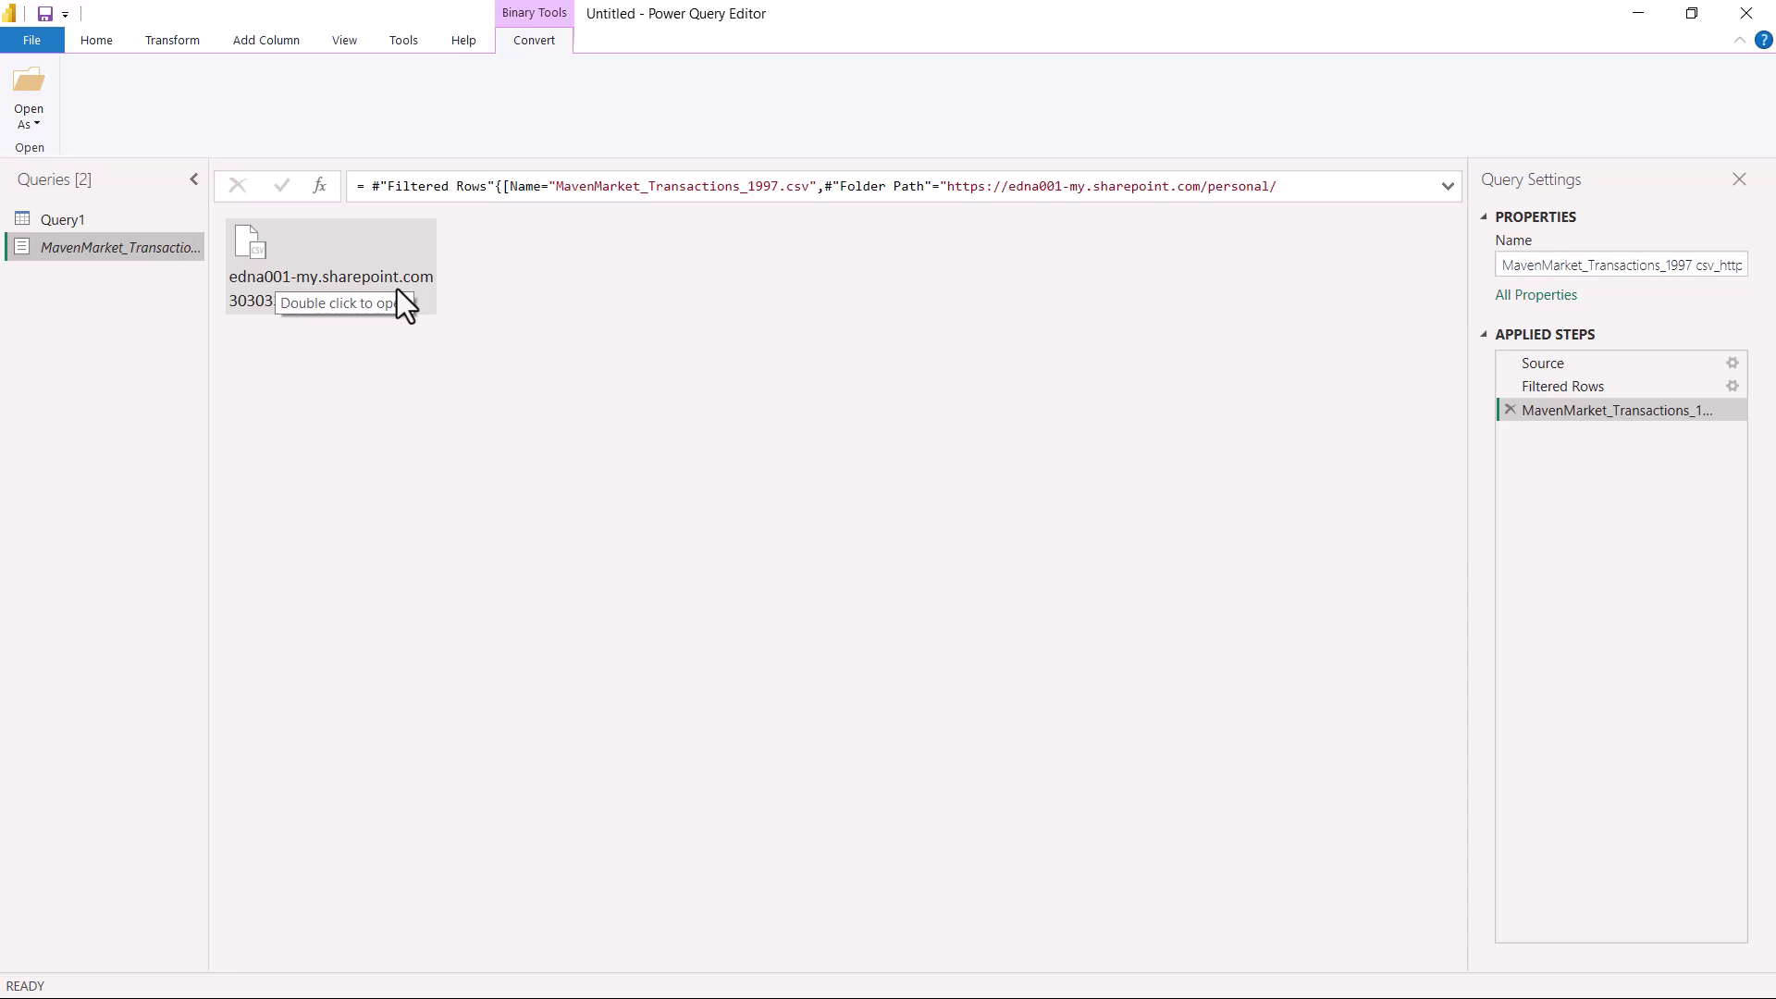
pyautogui.doubleClick(246, 248)
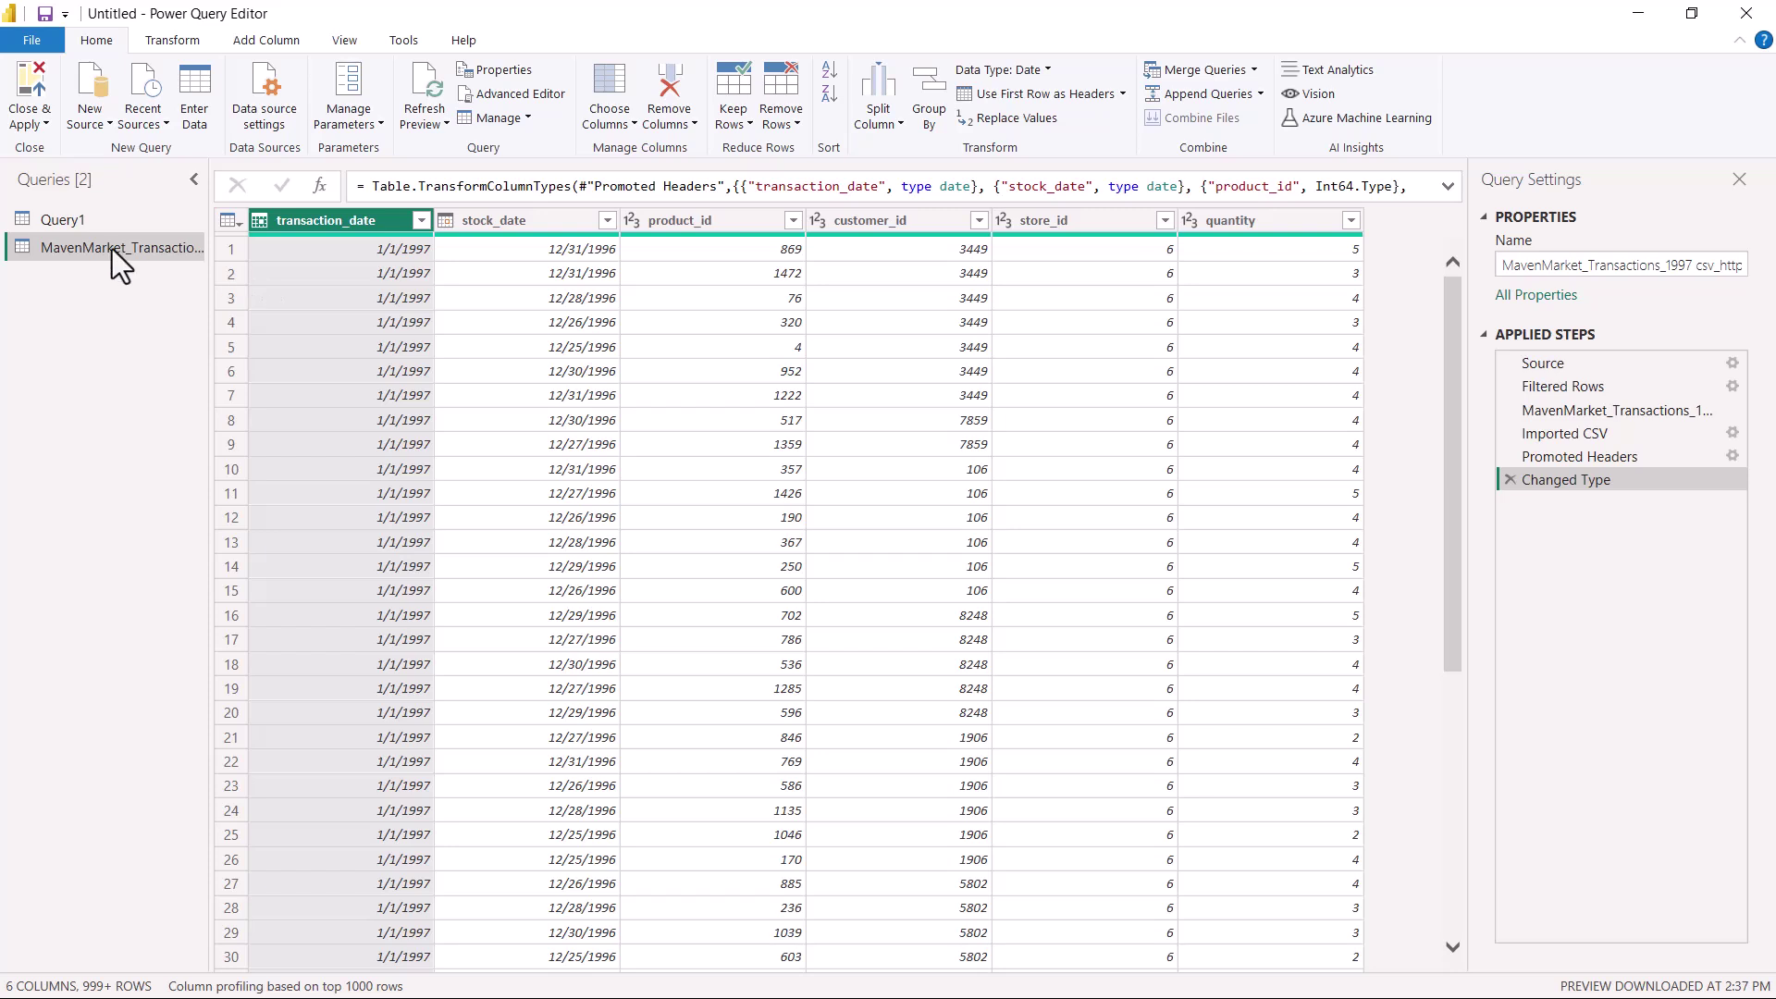
pyautogui.click(68, 217)
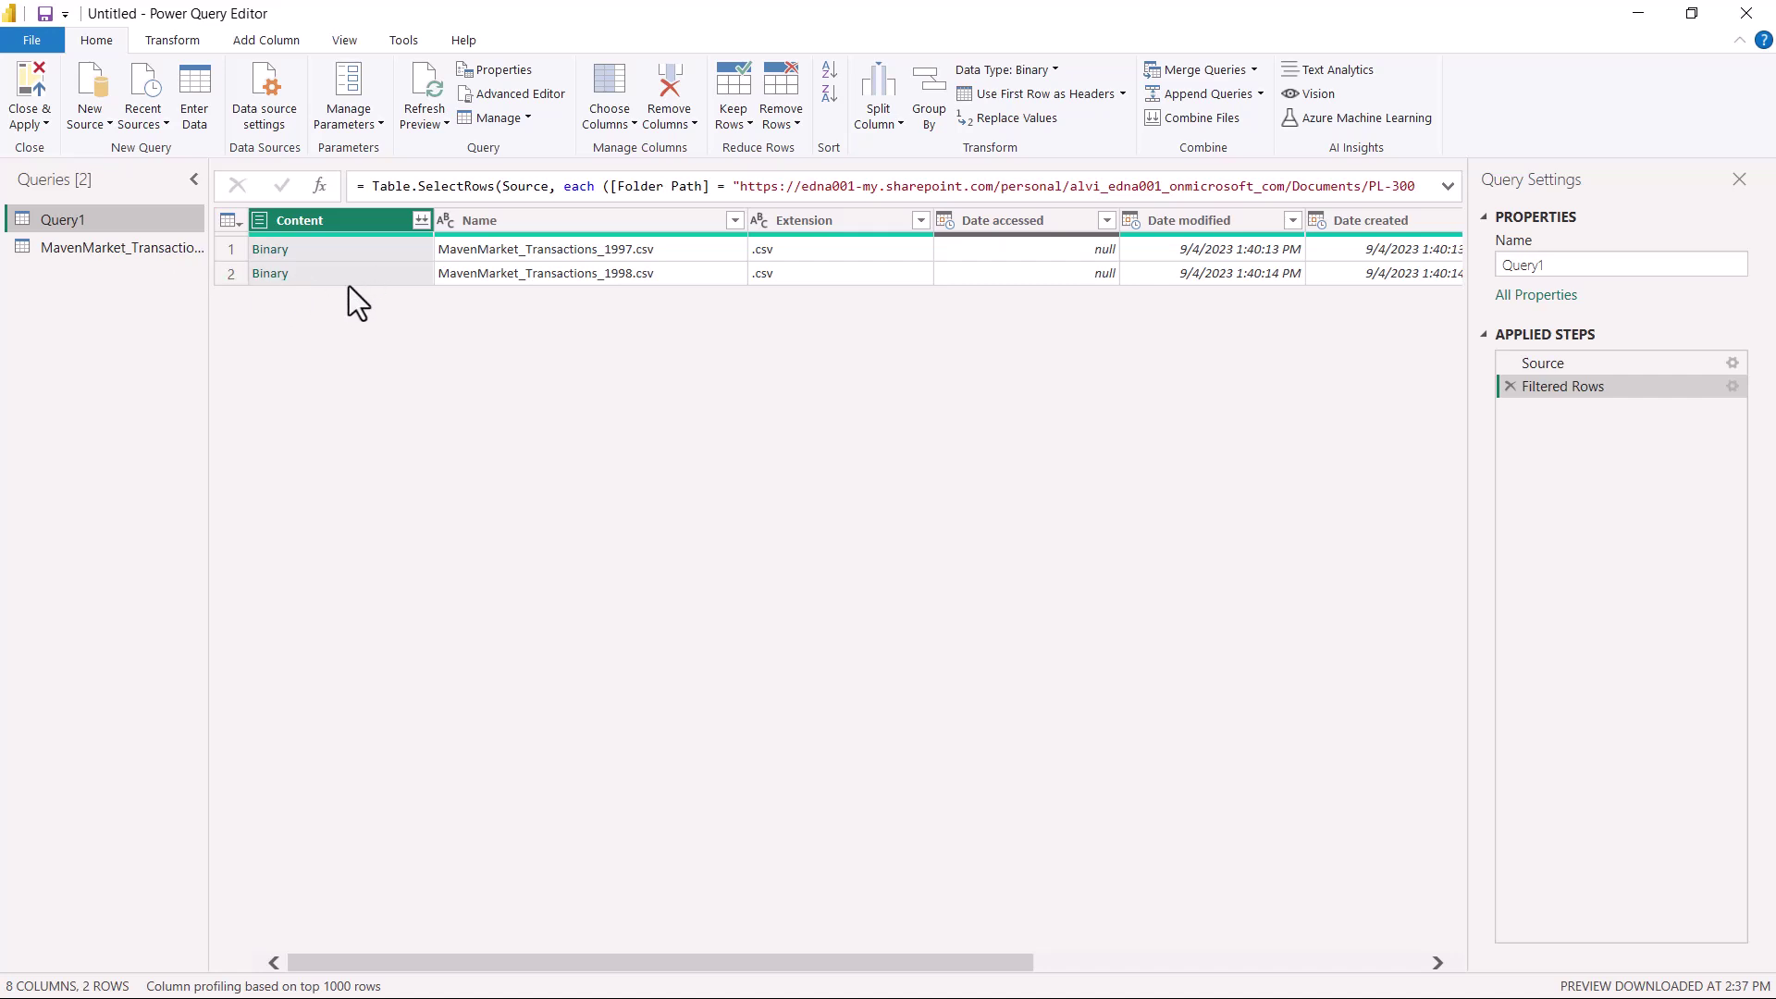
# Step: Add the 1998 file's Binary as a new query and import it as a CSV table
pyautogui.click(418, 276)
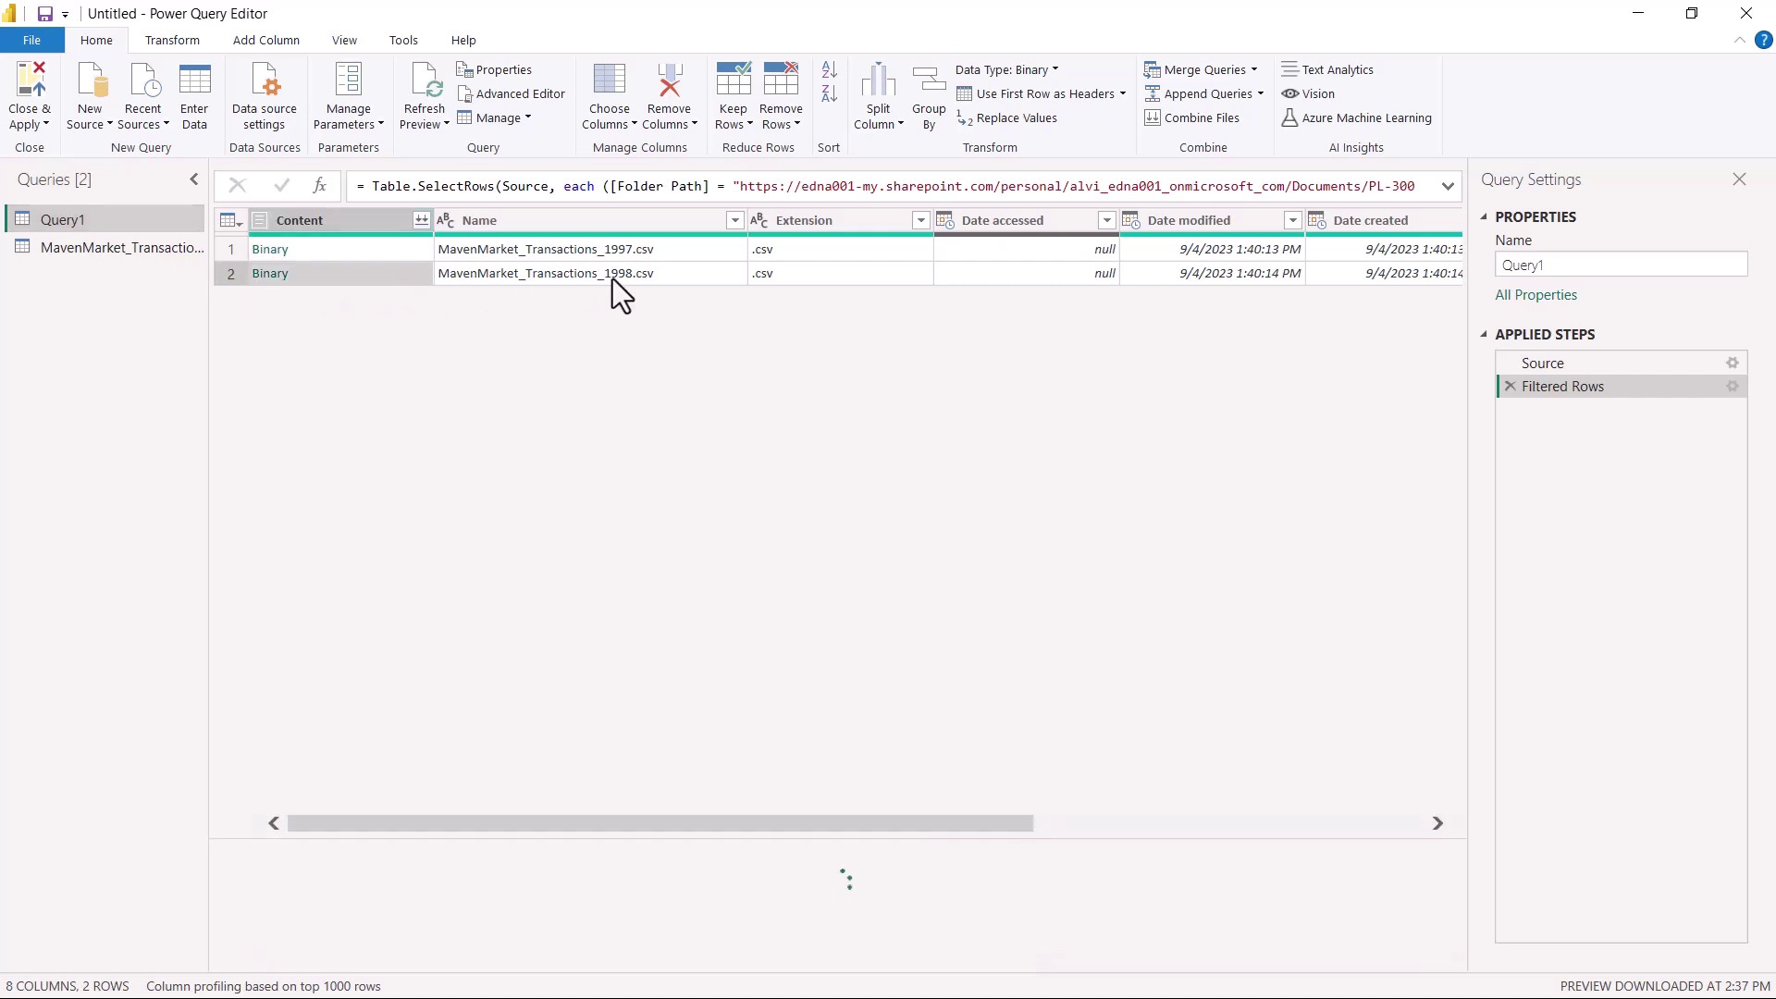
pyautogui.rightClick(364, 276)
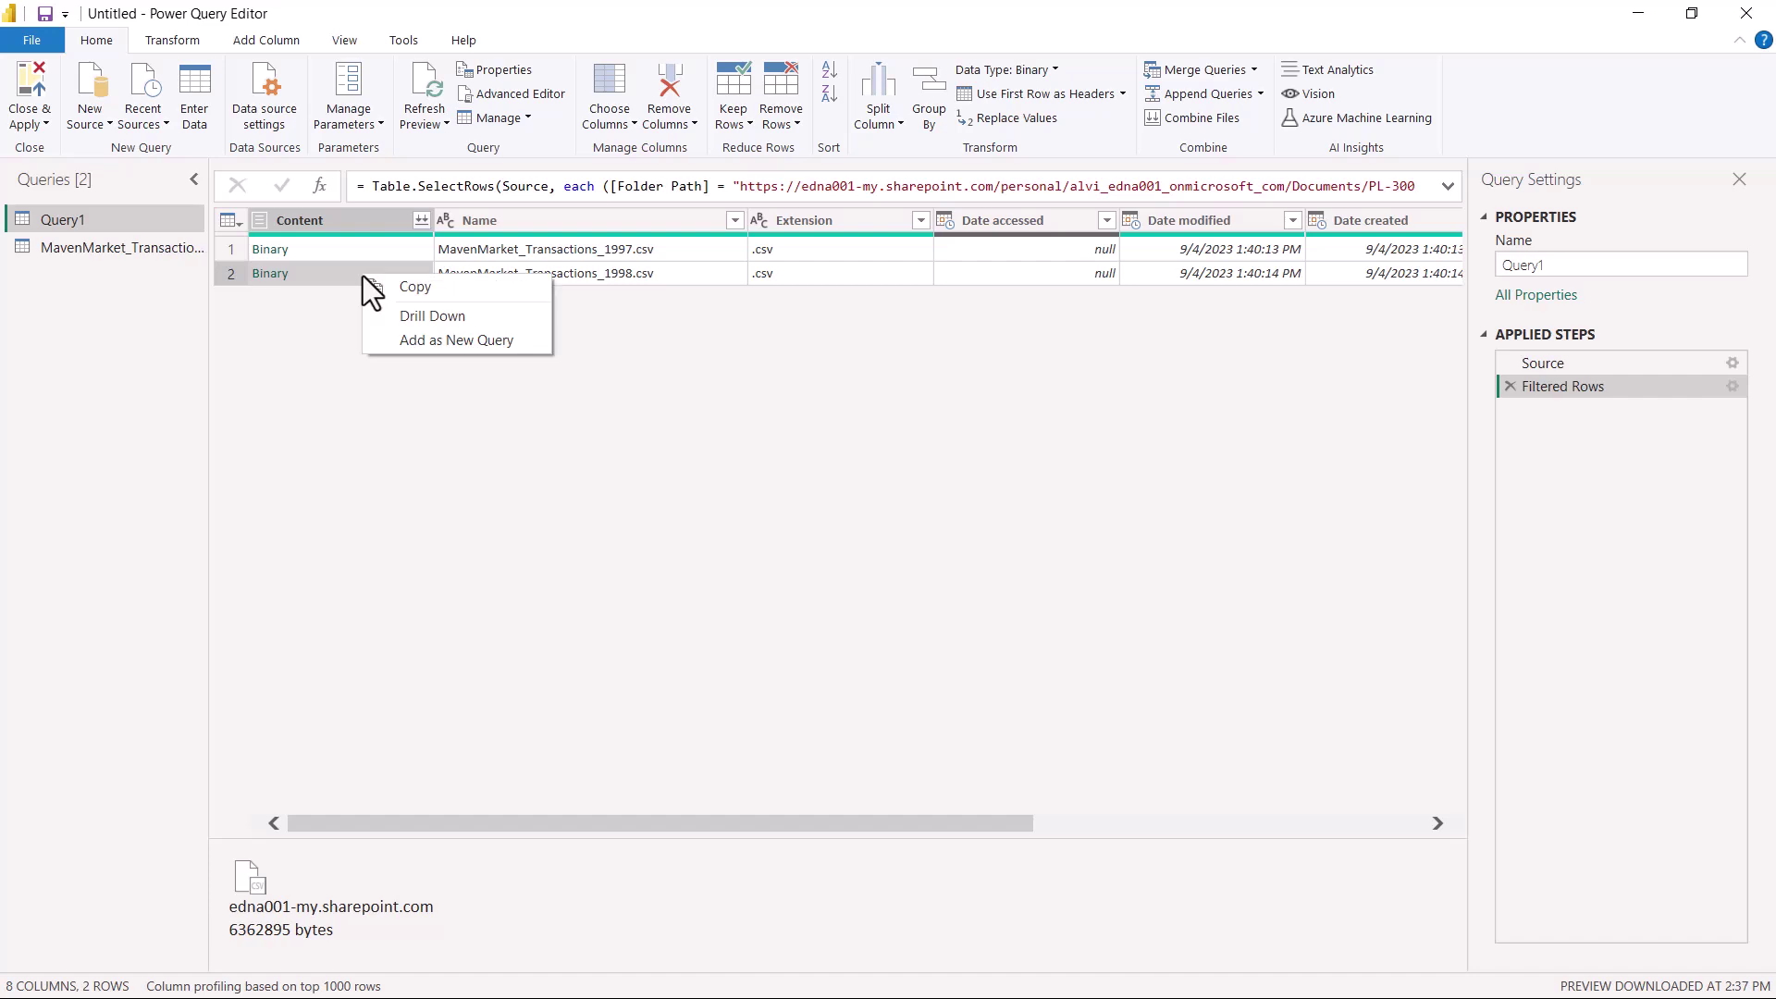
pyautogui.click(408, 349)
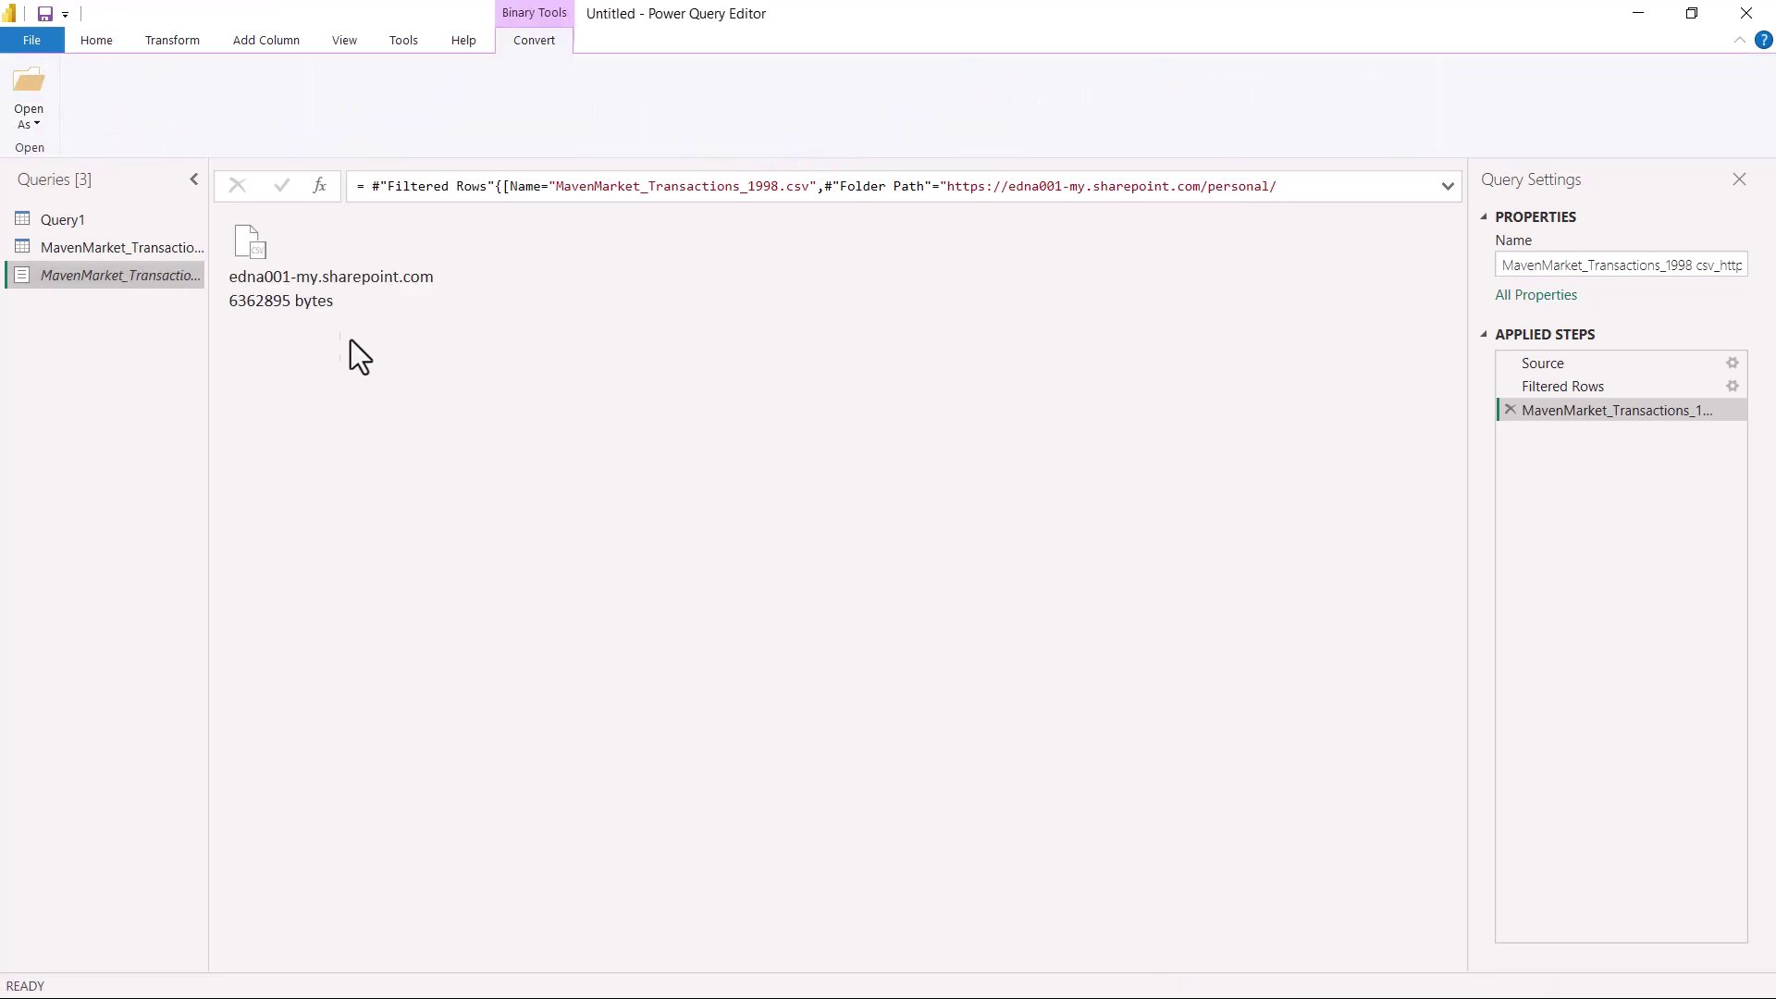
pyautogui.doubleClick(250, 242)
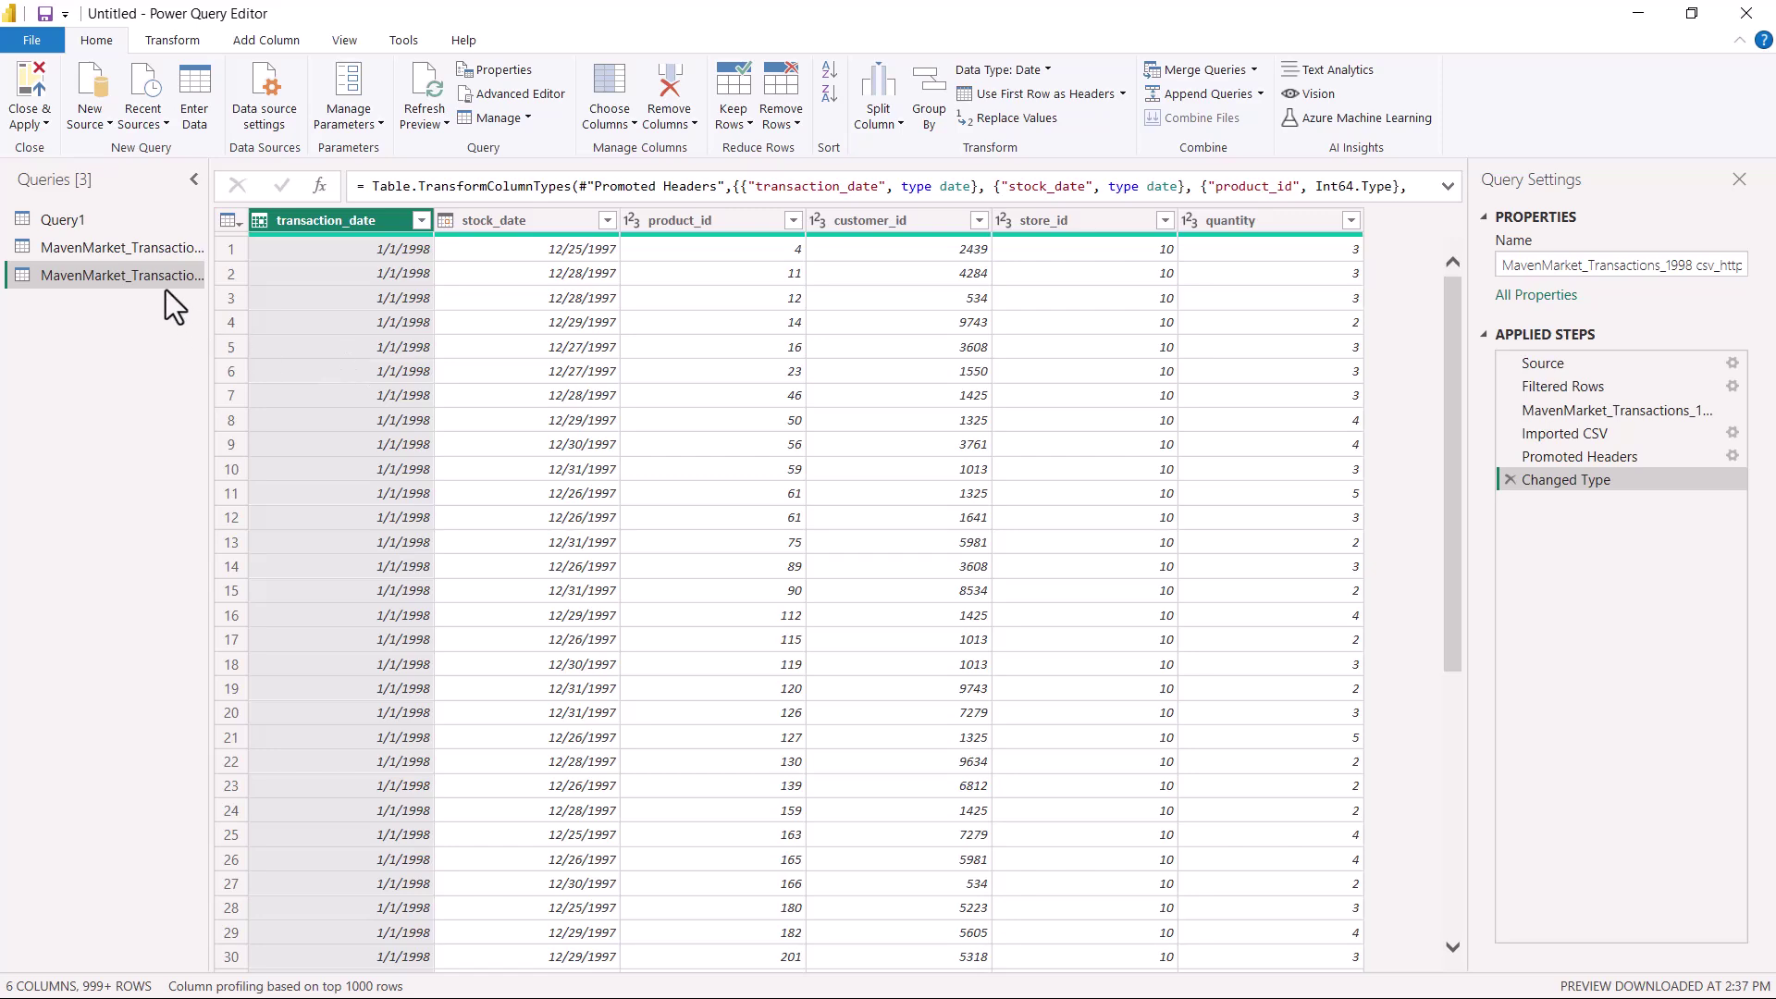
pyautogui.click(137, 246)
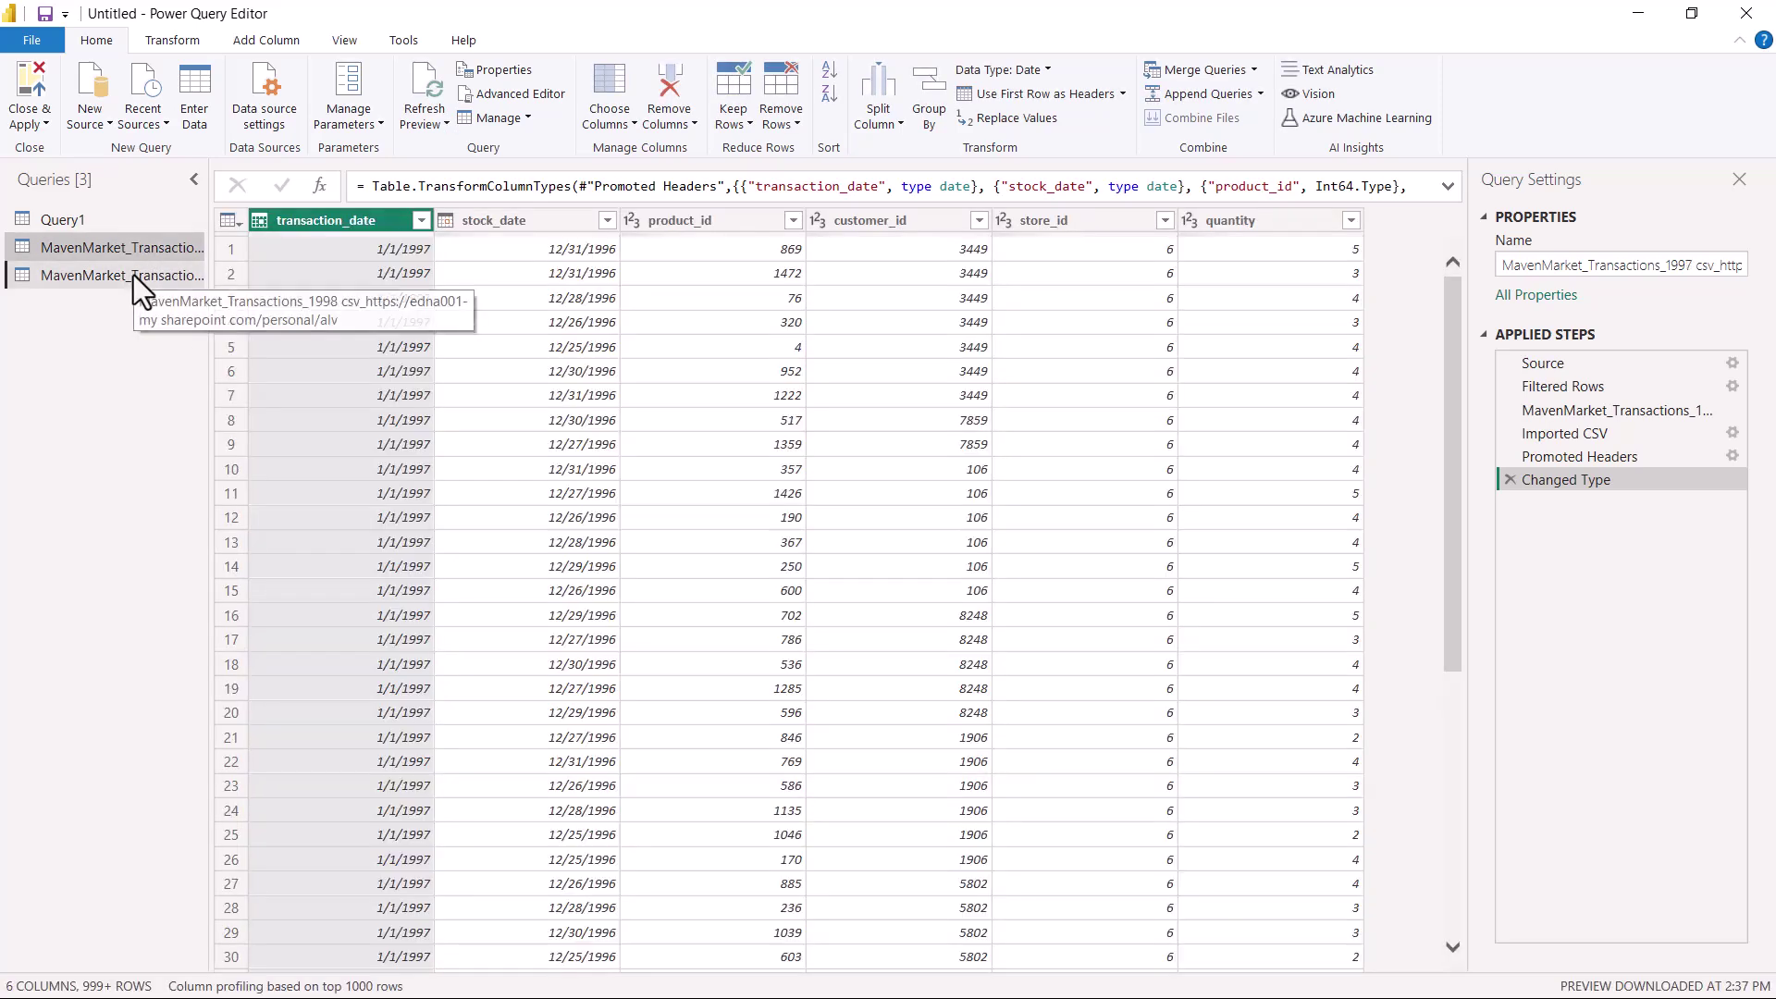
pyautogui.click(126, 256)
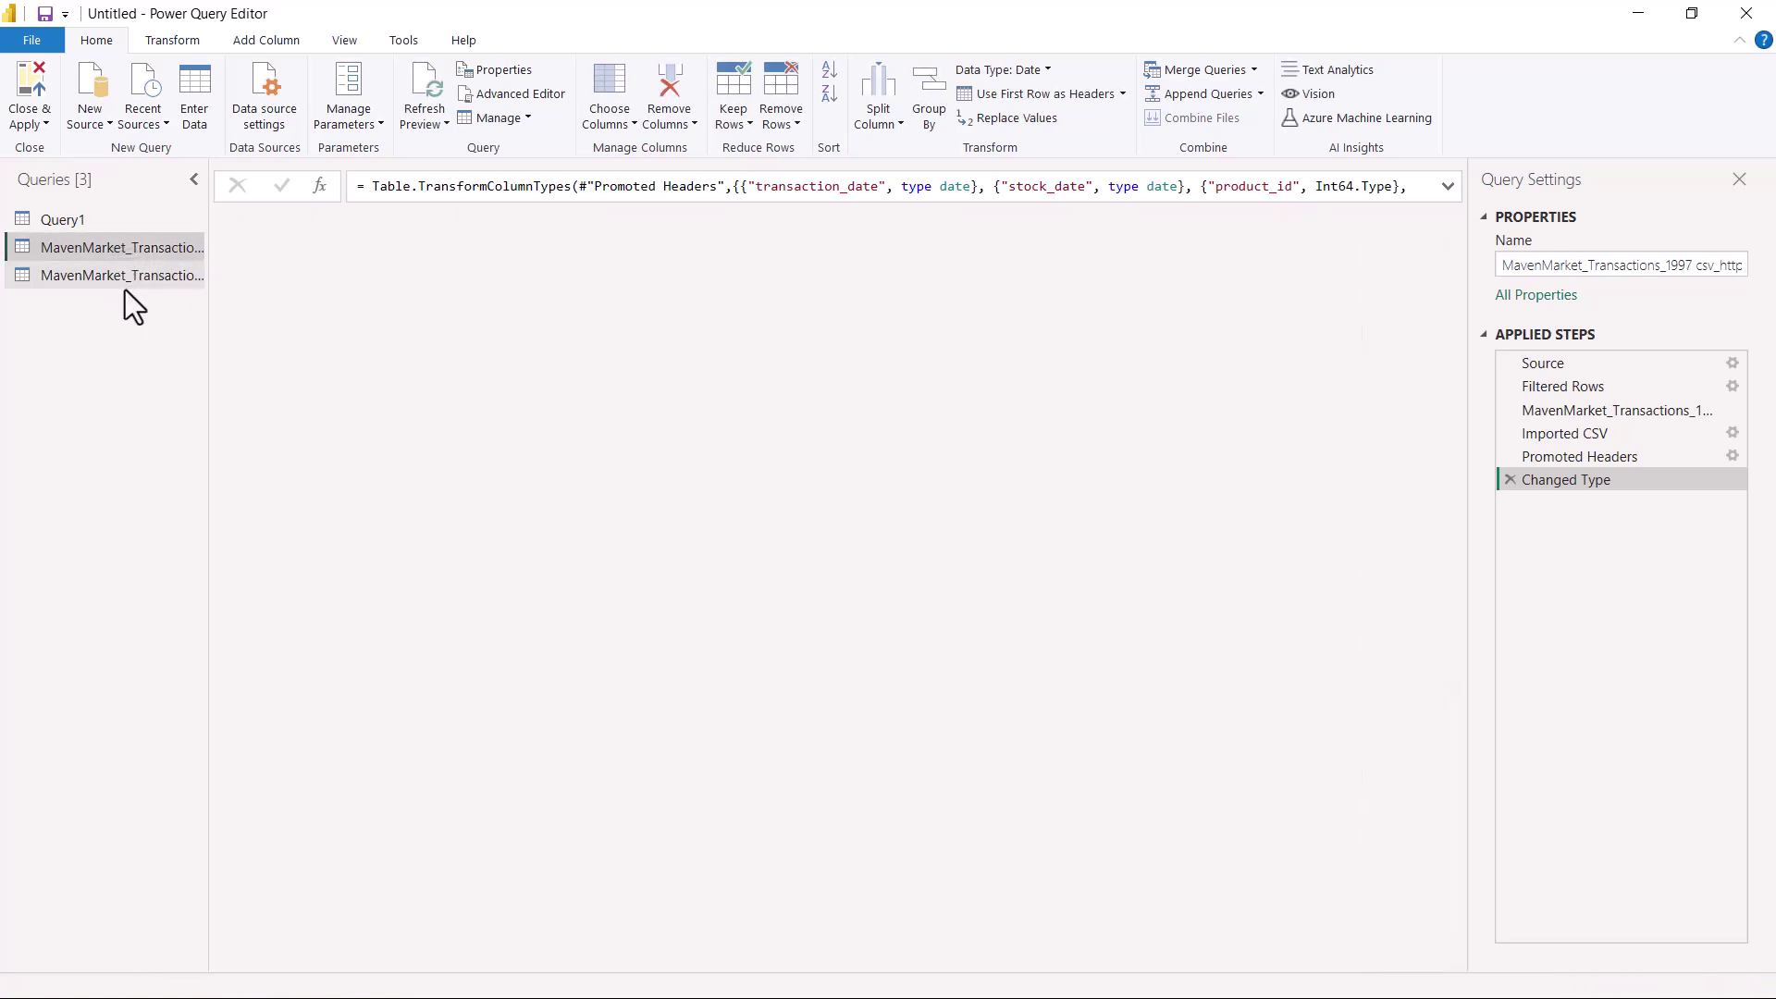